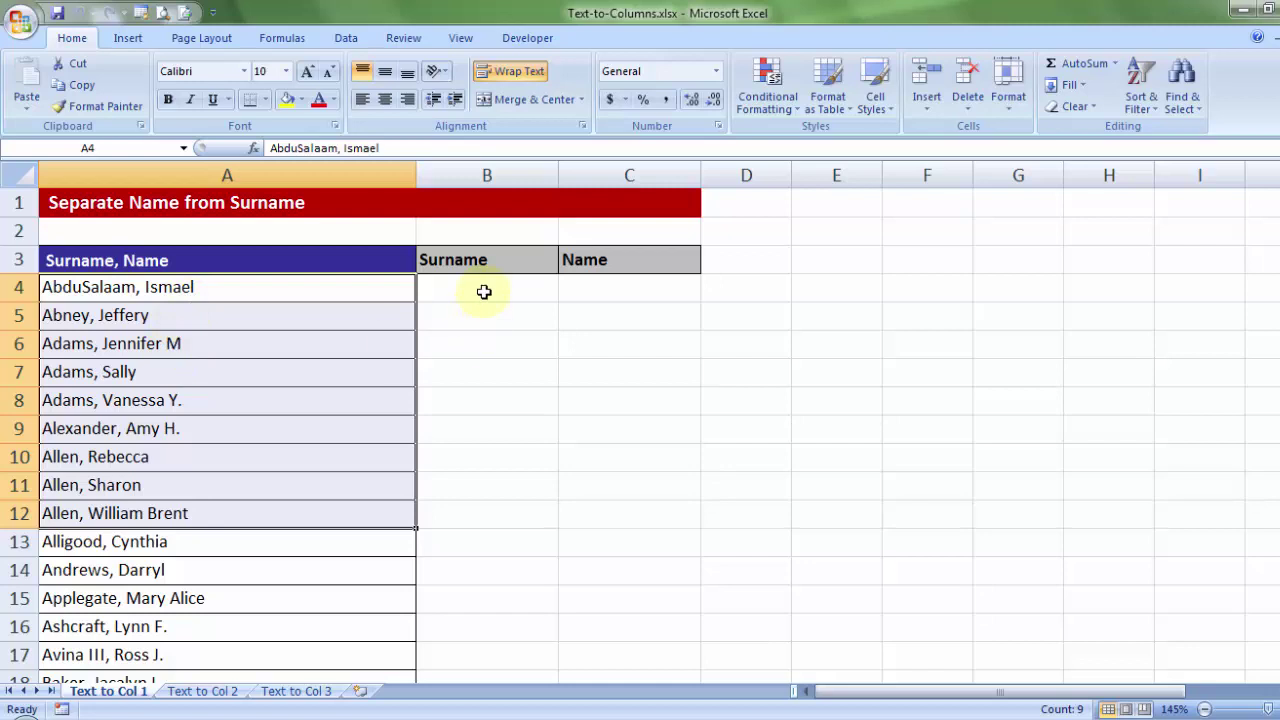
# Step: Copy the surname part of cell A4 into cell B4 under the Surname heading
pyautogui.doubleClick(138, 286)
pyautogui.moveTo(137, 287); pyautogui.dragTo(4, 262)
pyautogui.hotkey('ctrl', 'c')
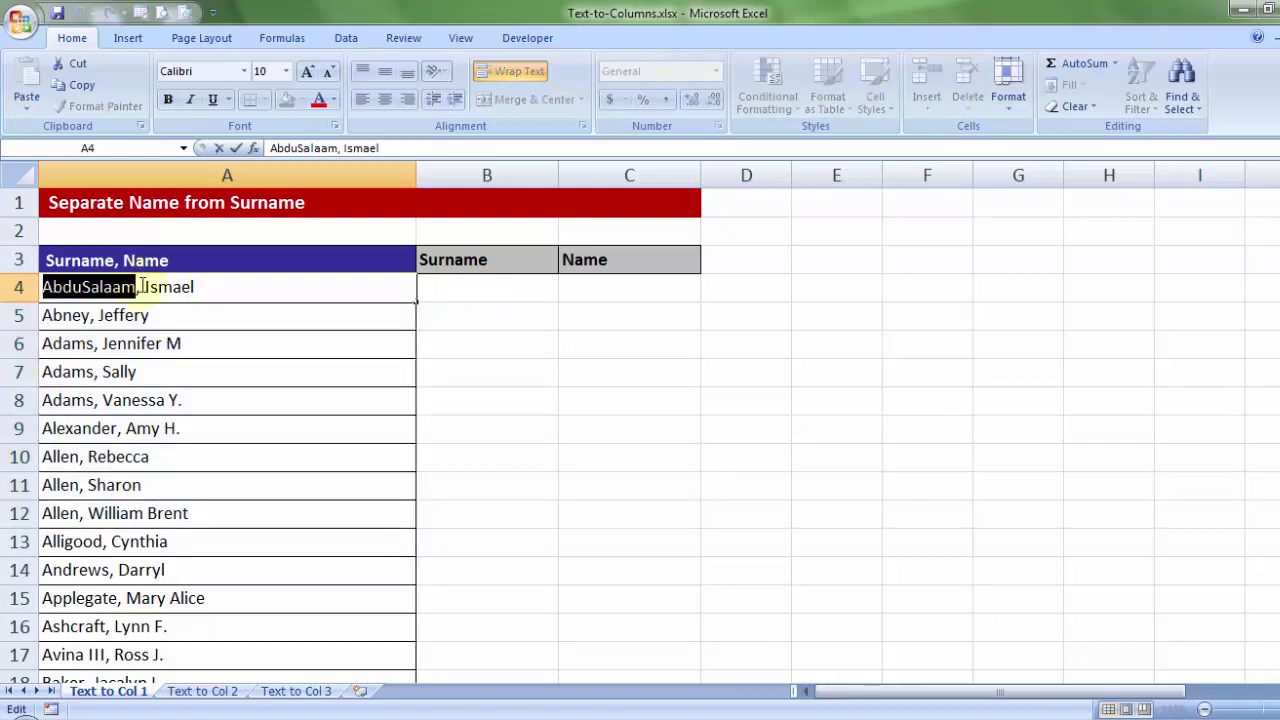
pyautogui.click(496, 287)
pyautogui.hotkey('ctrl', 'v')
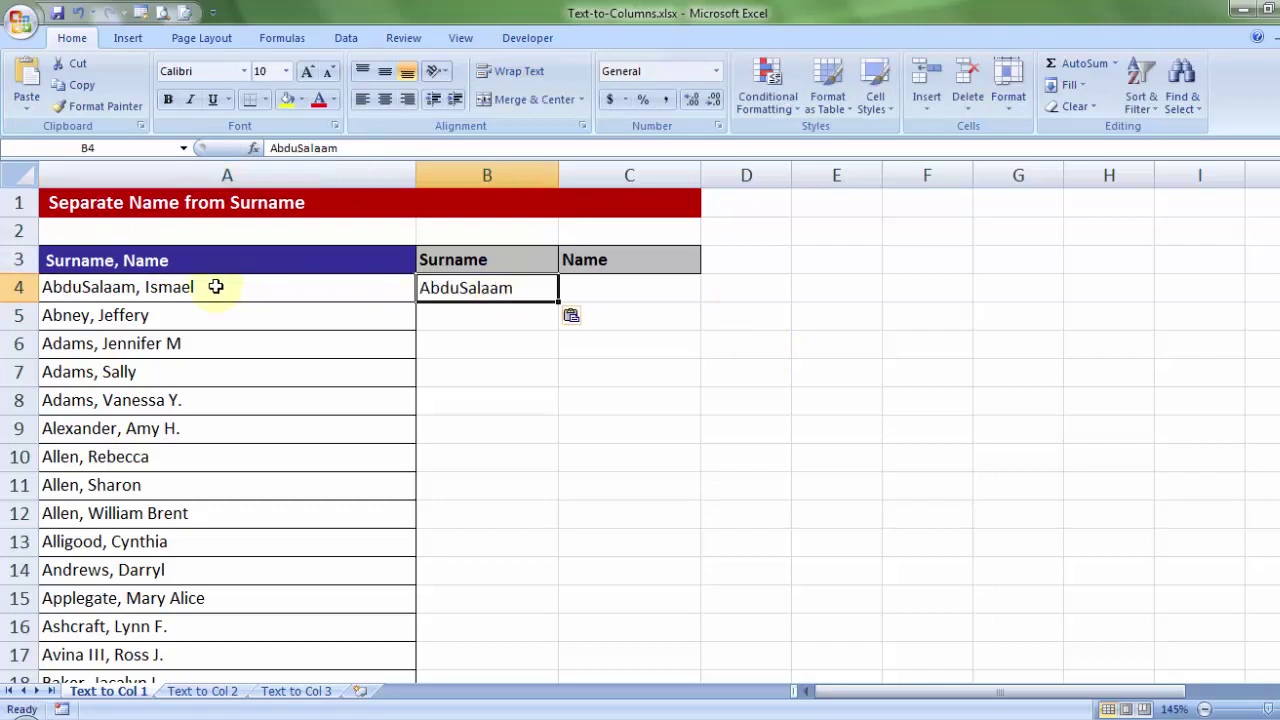
# Step: Copy the first name from cell A4 into cell C4 under the Name heading
pyautogui.doubleClick(206, 286)
pyautogui.moveTo(147, 288); pyautogui.dragTo(217, 287)
pyautogui.hotkey('ctrl', 'c')
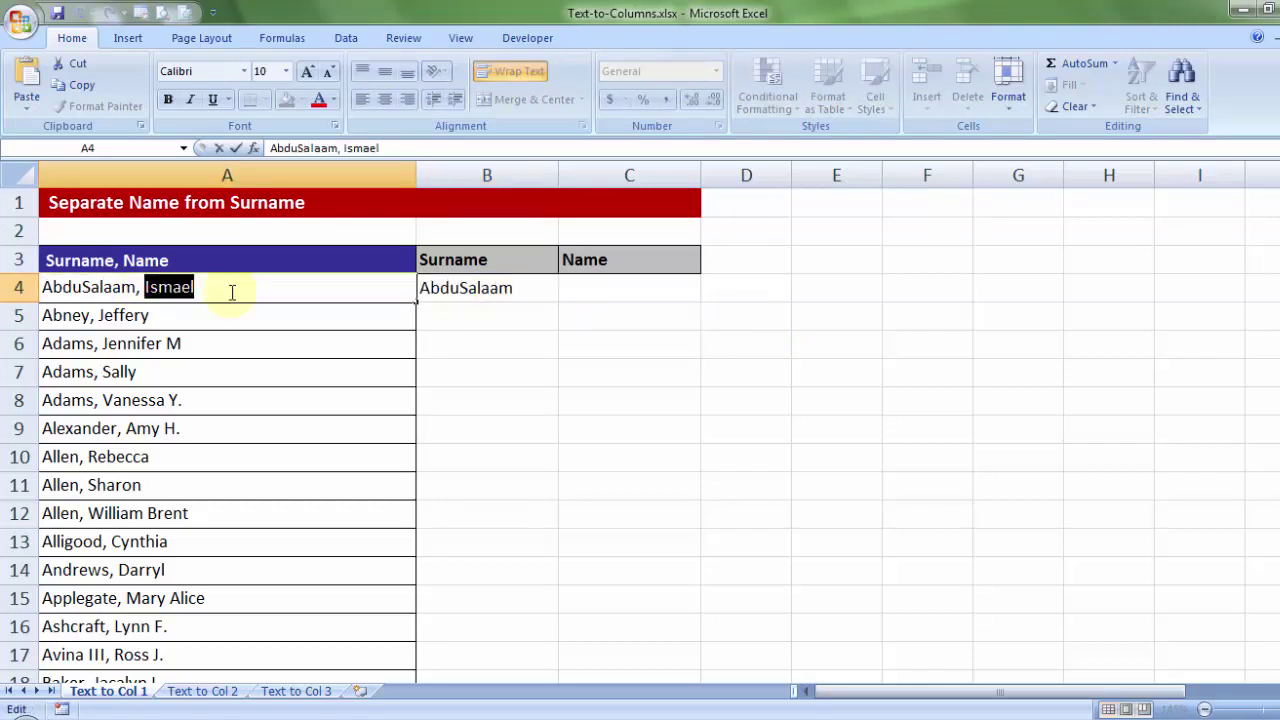
pyautogui.click(620, 288)
pyautogui.hotkey('ctrl', 'v')
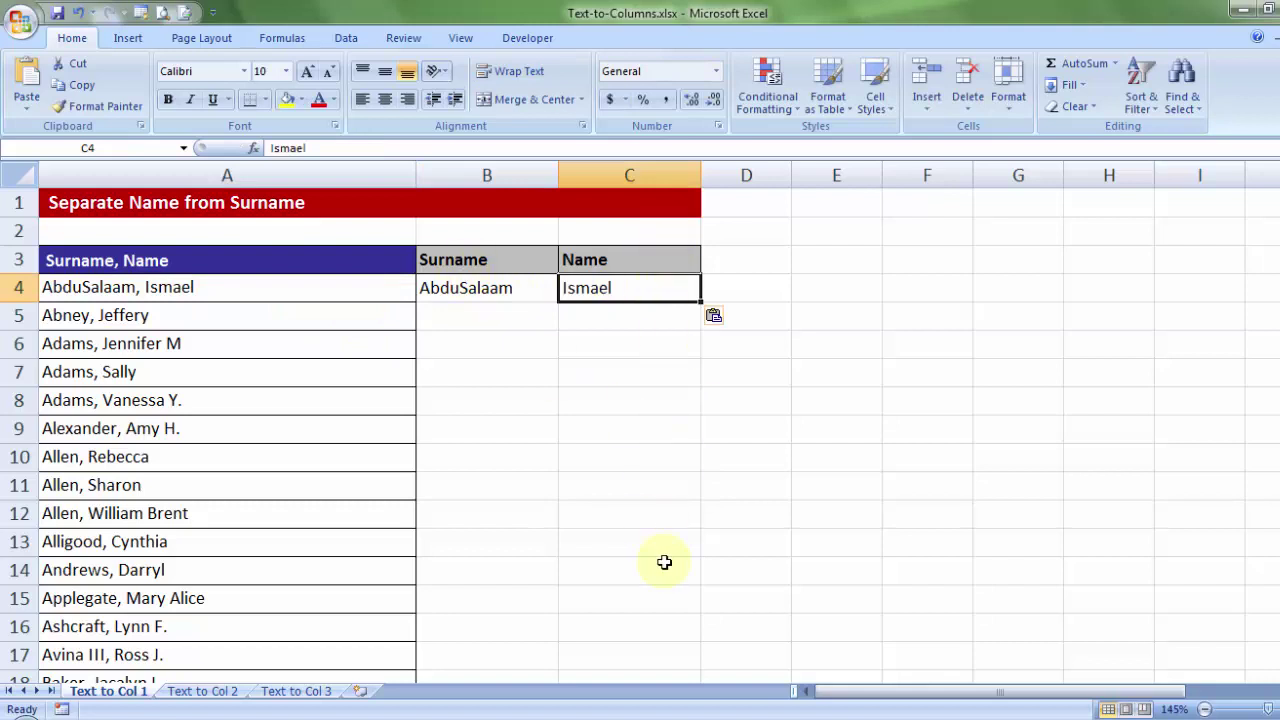
# Step: Clear the manually copied surname and name from cells B4:C4
pyautogui.scroll(-11, 189, 514)
pyautogui.scroll(-3, 193, 514)
pyautogui.scroll(14, 191, 514)
pyautogui.moveTo(492, 284); pyautogui.dragTo(600, 280)
pyautogui.press('Delete')
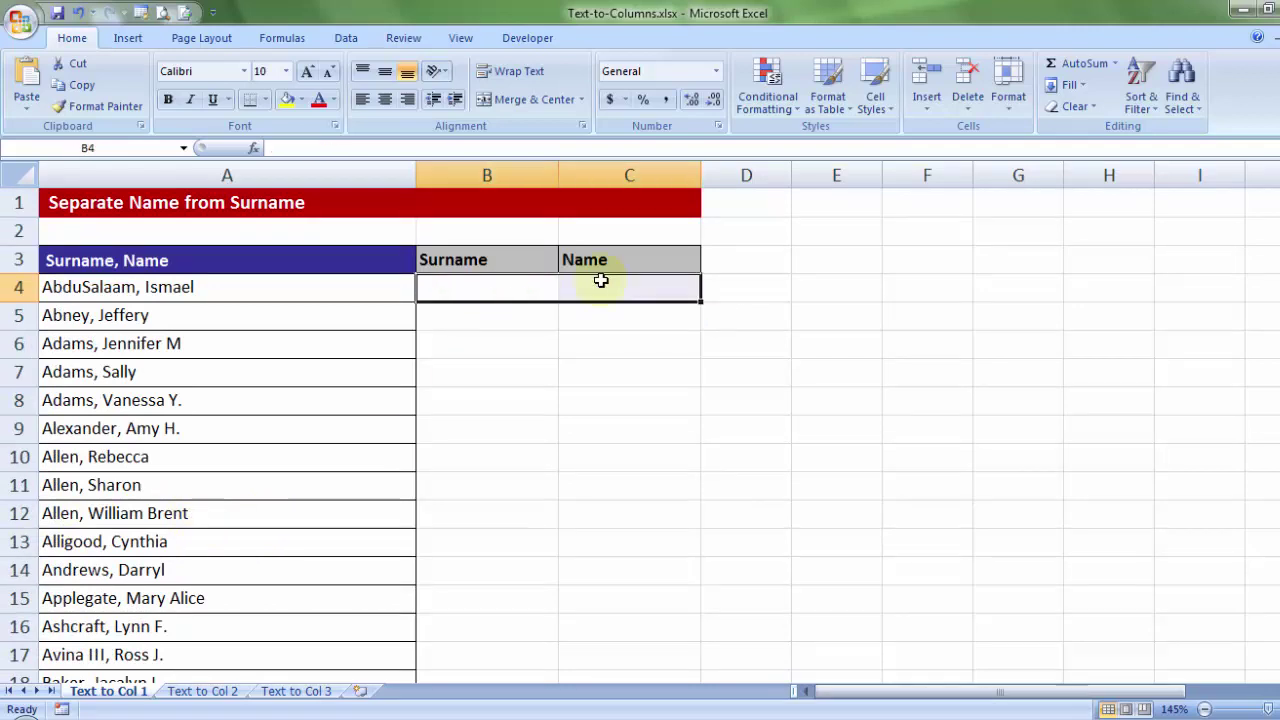
pyautogui.click(773, 311)
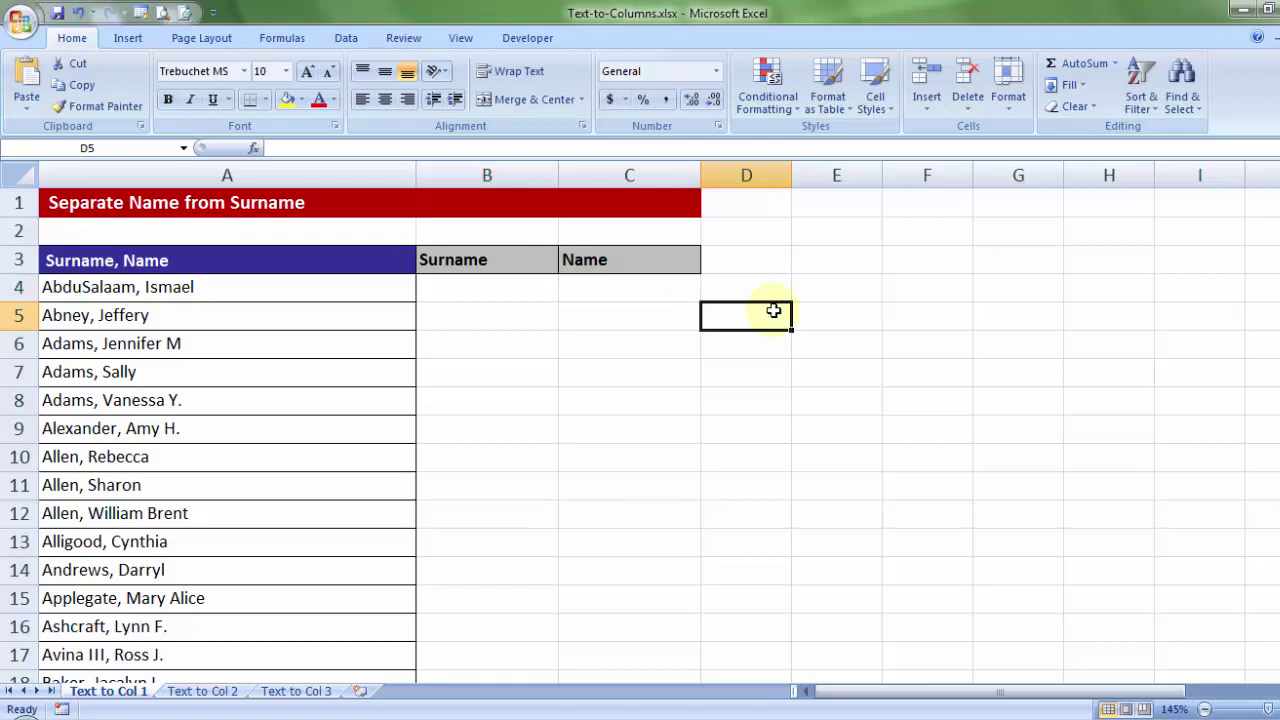
# Step: Enter the note "Text to Columns" in cell D2
pyautogui.click(752, 235)
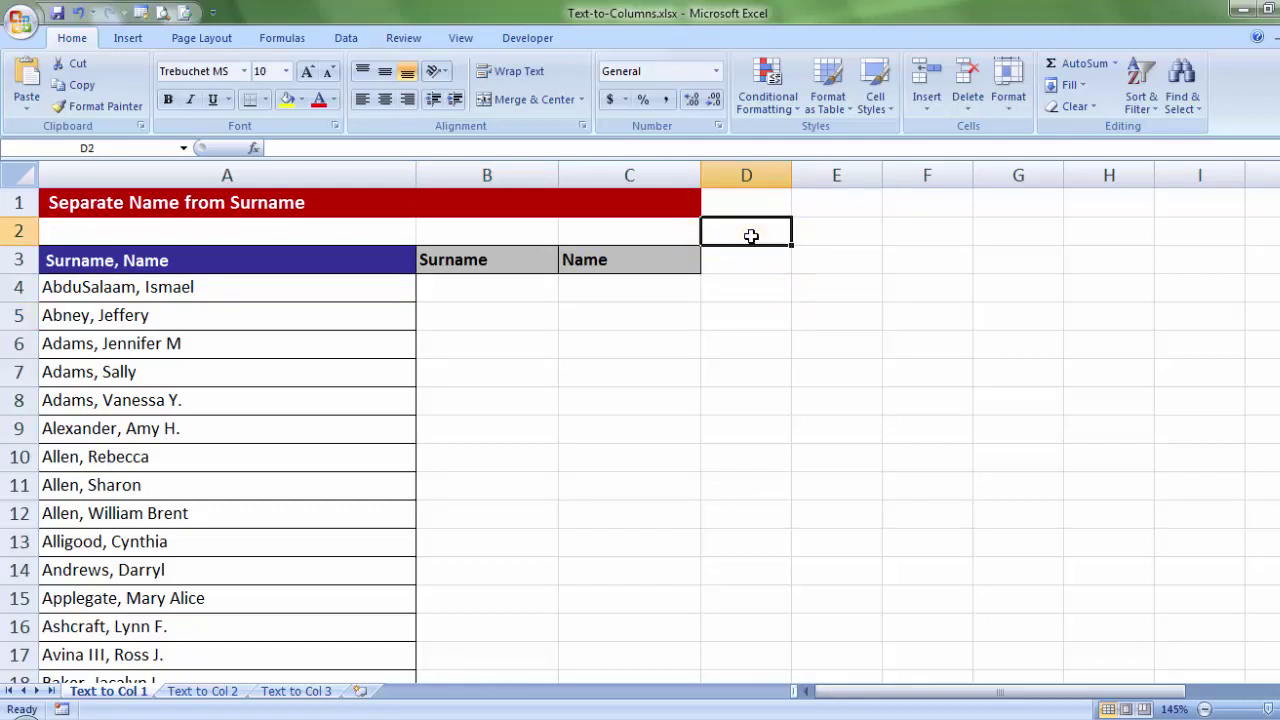
pyautogui.write('Text to Columns')
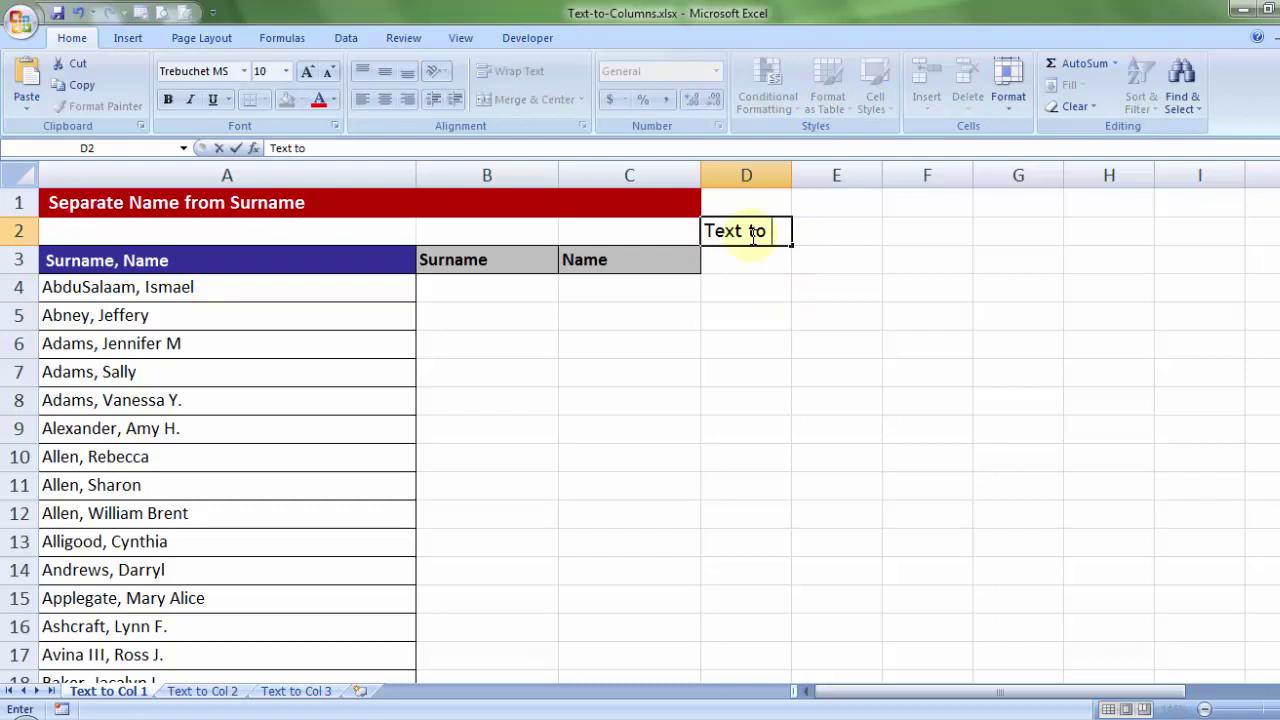
pyautogui.press('Tab')
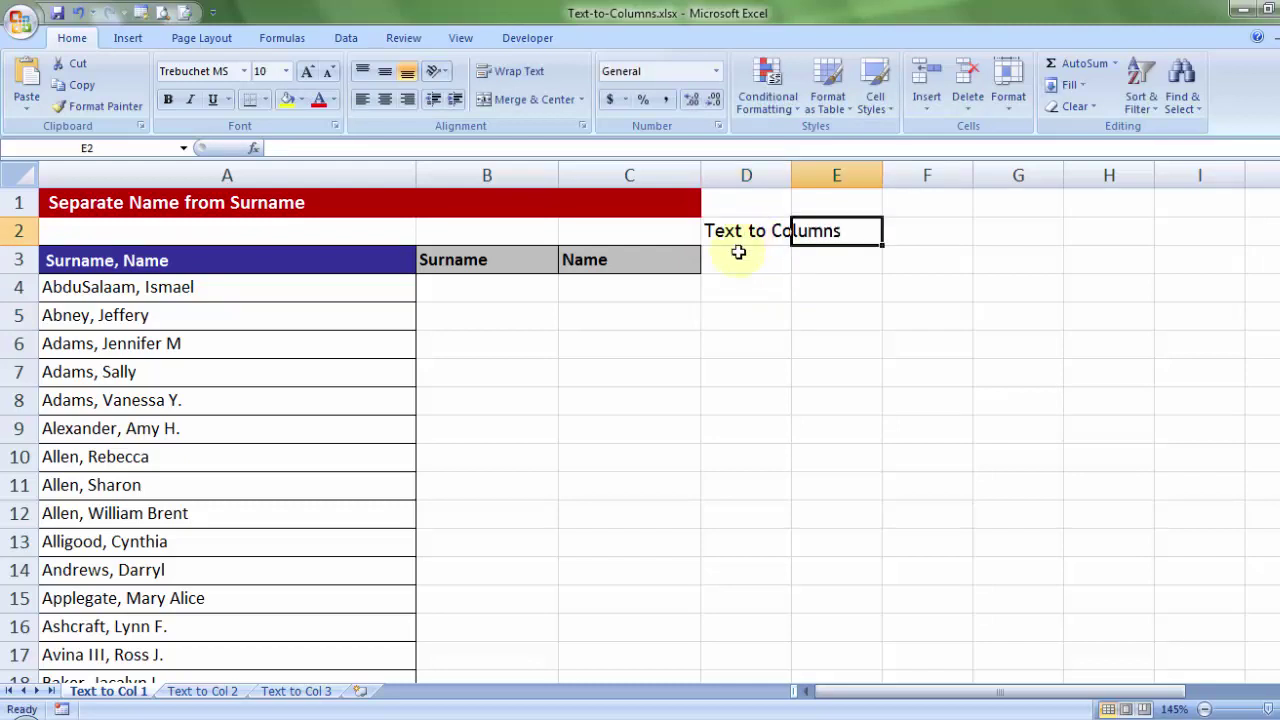
# Step: Delete the note from cell D2
pyautogui.click(729, 224)
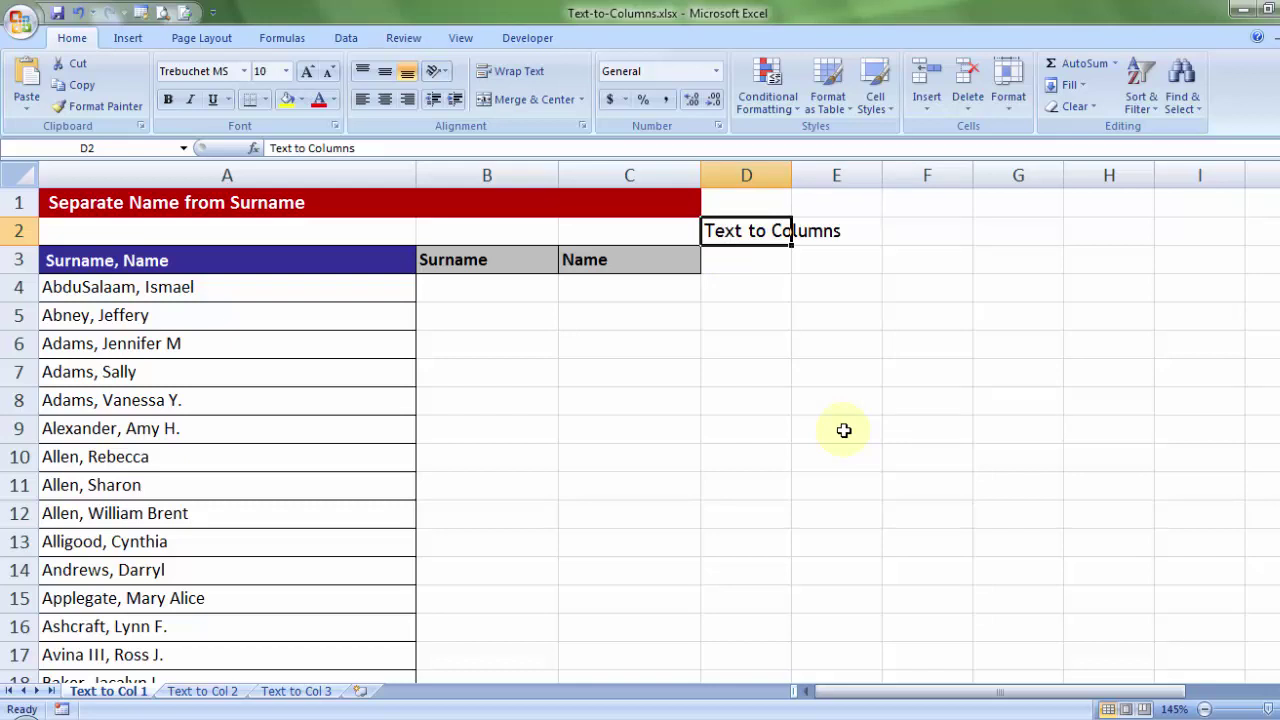
pyautogui.press('Delete')
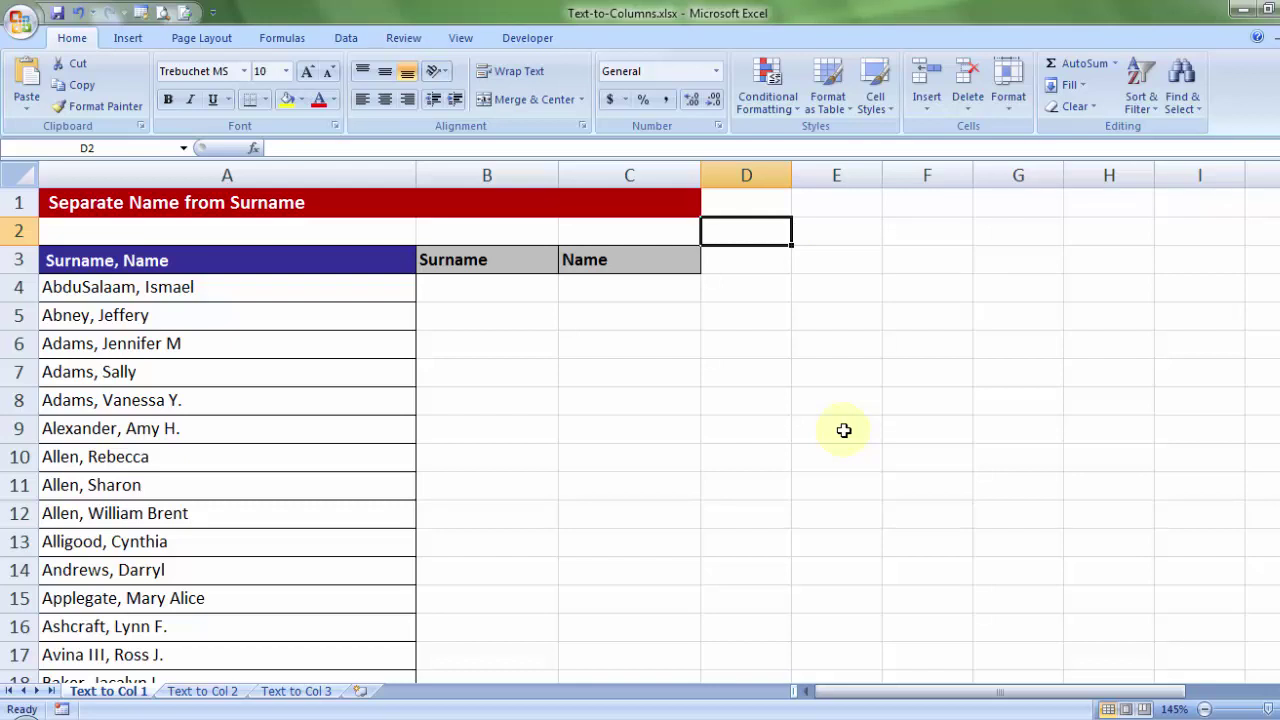
pyautogui.click(658, 380)
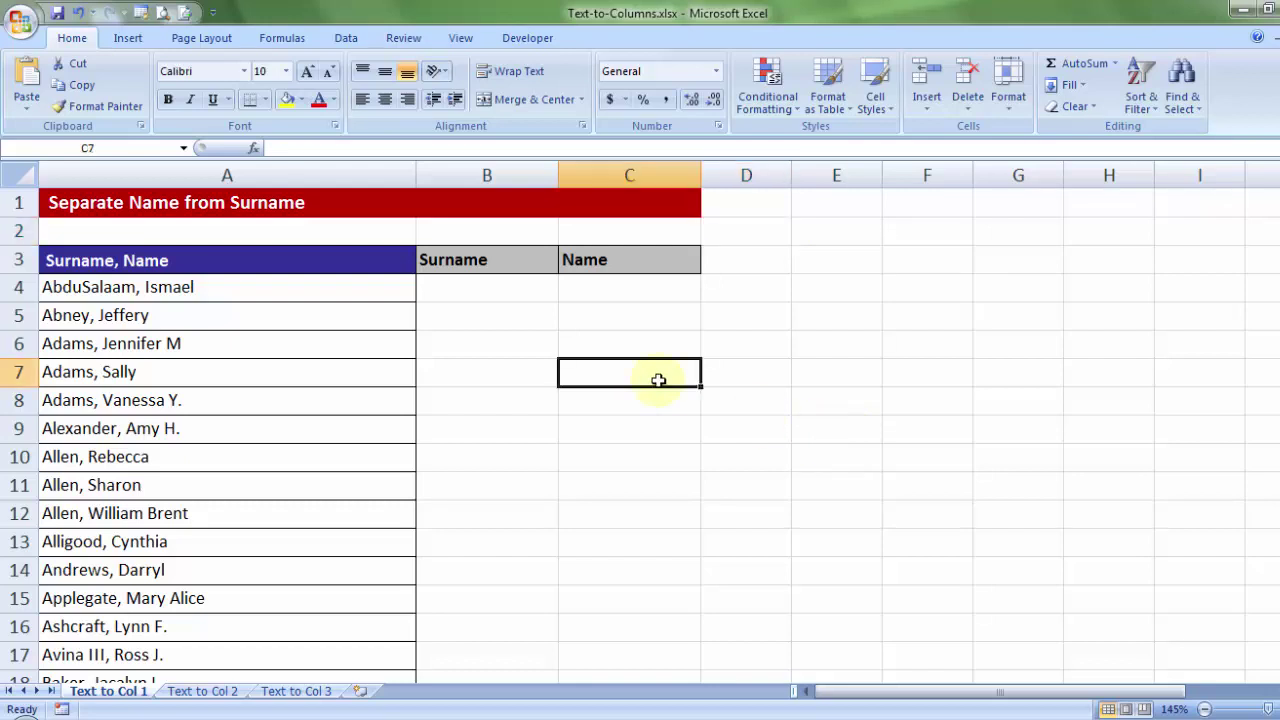
# Step: Examine how the surname and first name are separated in the column A entries, including further down the list
pyautogui.moveTo(200, 287); pyautogui.dragTo(177, 428)
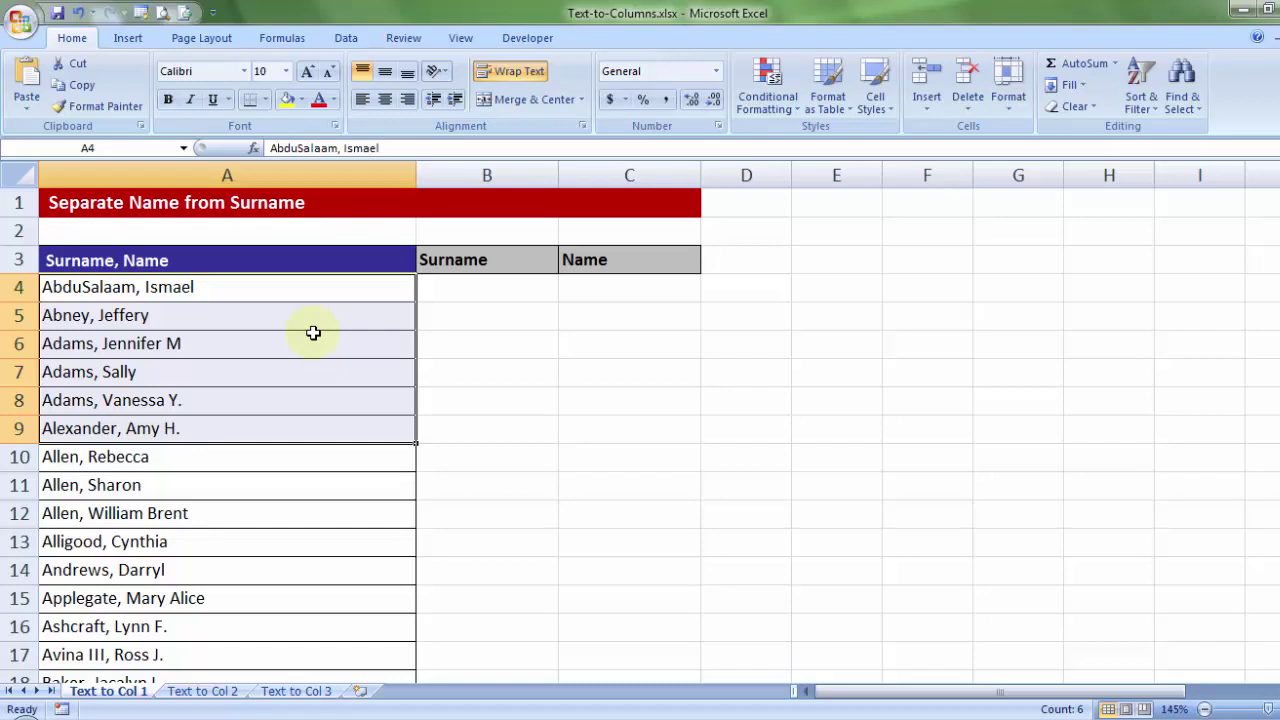
pyautogui.doubleClick(138, 287)
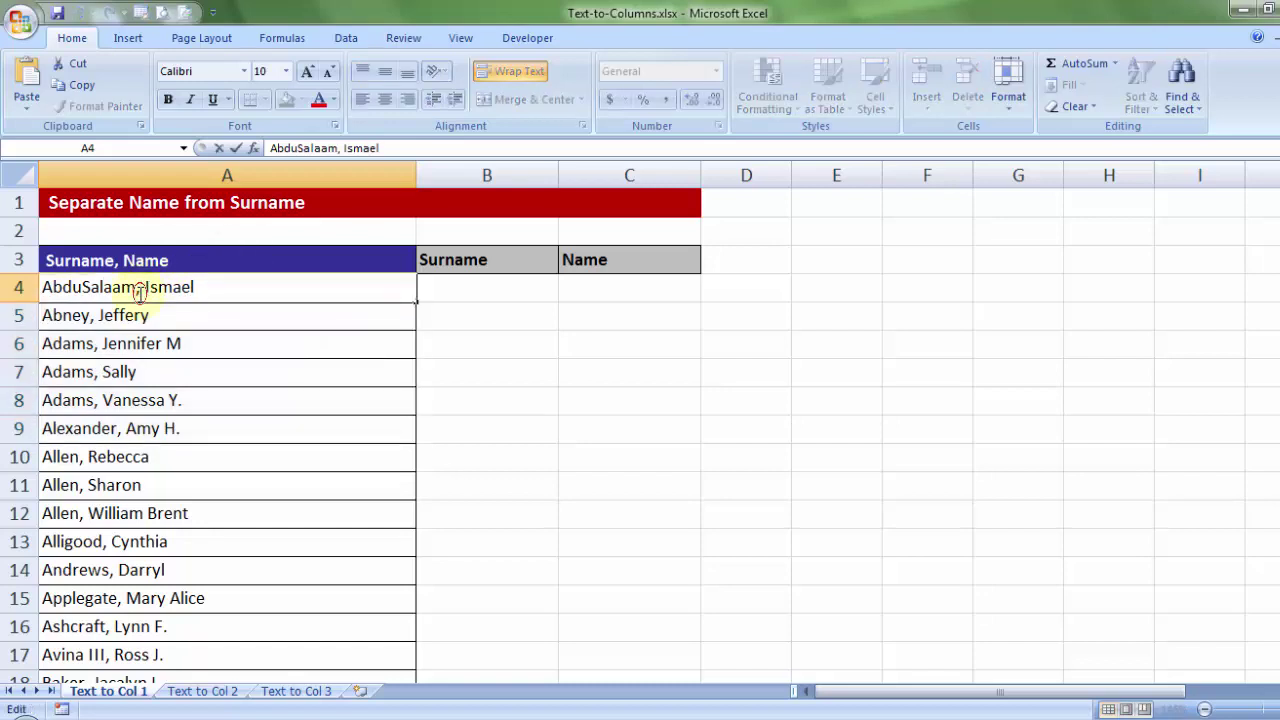
pyautogui.click(272, 482)
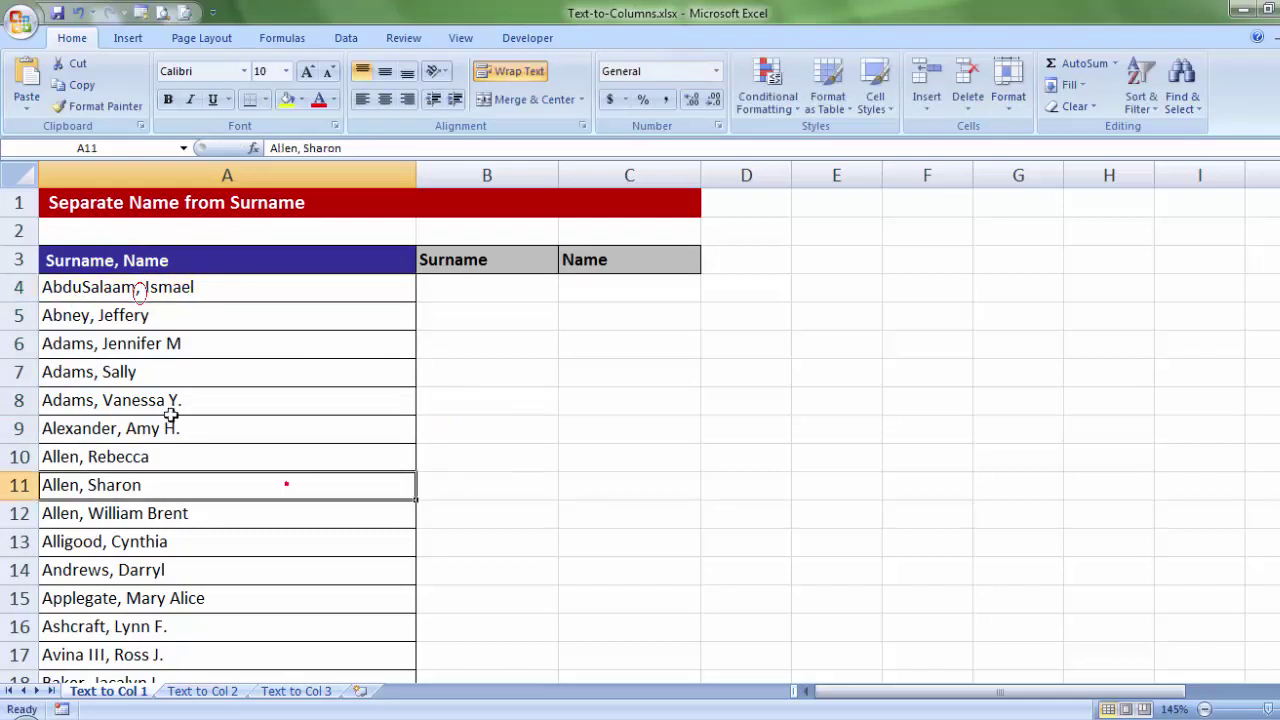
pyautogui.scroll(-2, 73, 351)
pyautogui.scroll(-10, 87, 350)
pyautogui.scroll(-6, 140, 394)
pyautogui.scroll(11, 146, 456)
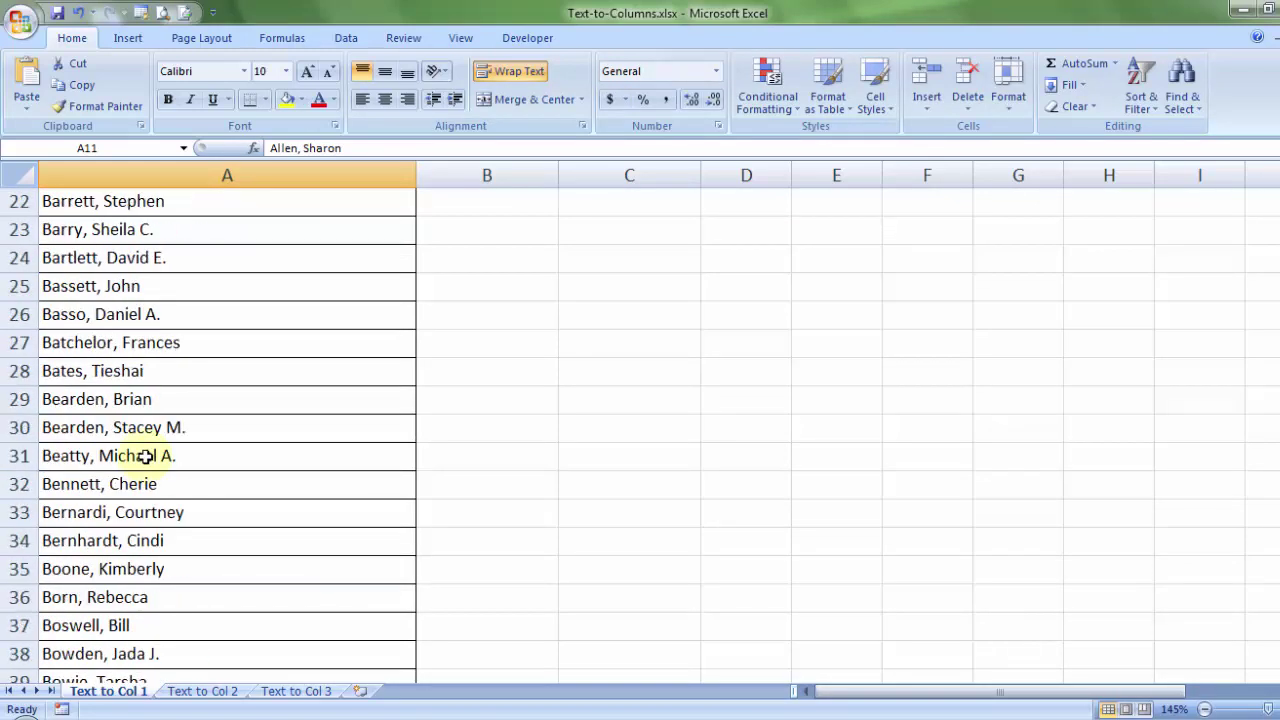
pyautogui.scroll(7, 146, 456)
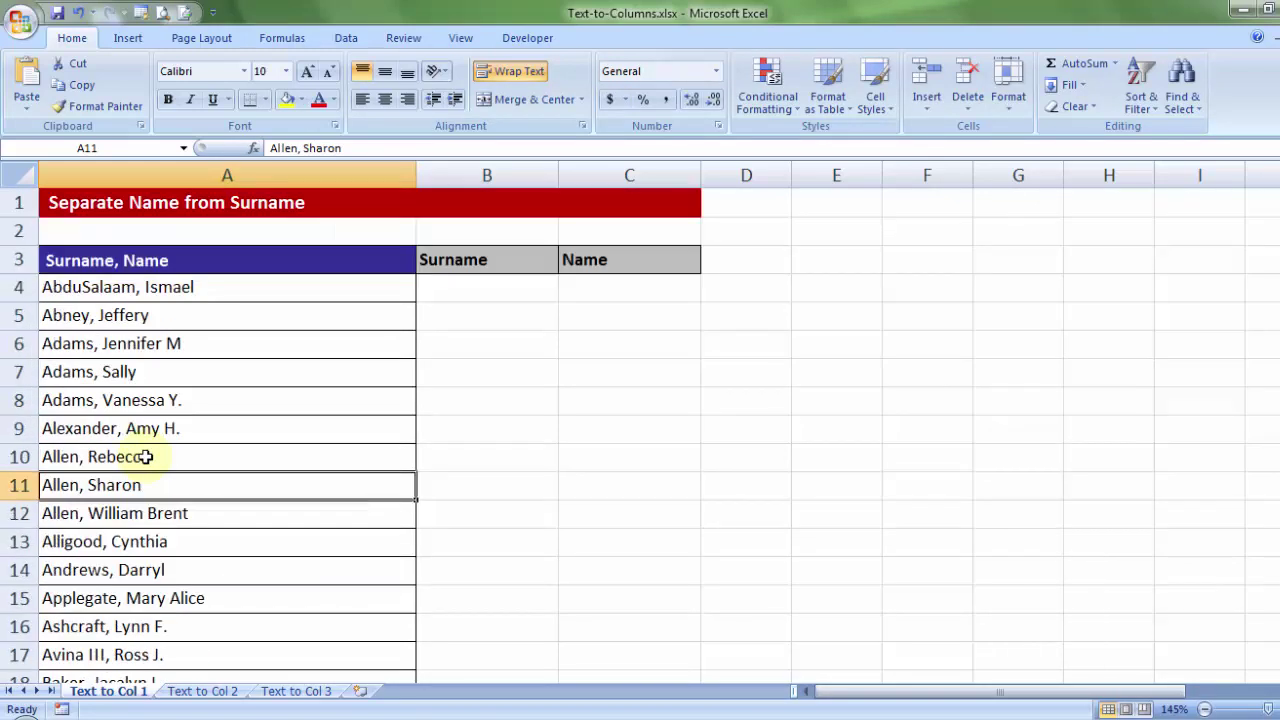
# Step: Start Text to Columns on the names in A4:A8, using the Delimited data type
pyautogui.click(237, 288)
pyautogui.moveTo(237, 288); pyautogui.dragTo(213, 410)
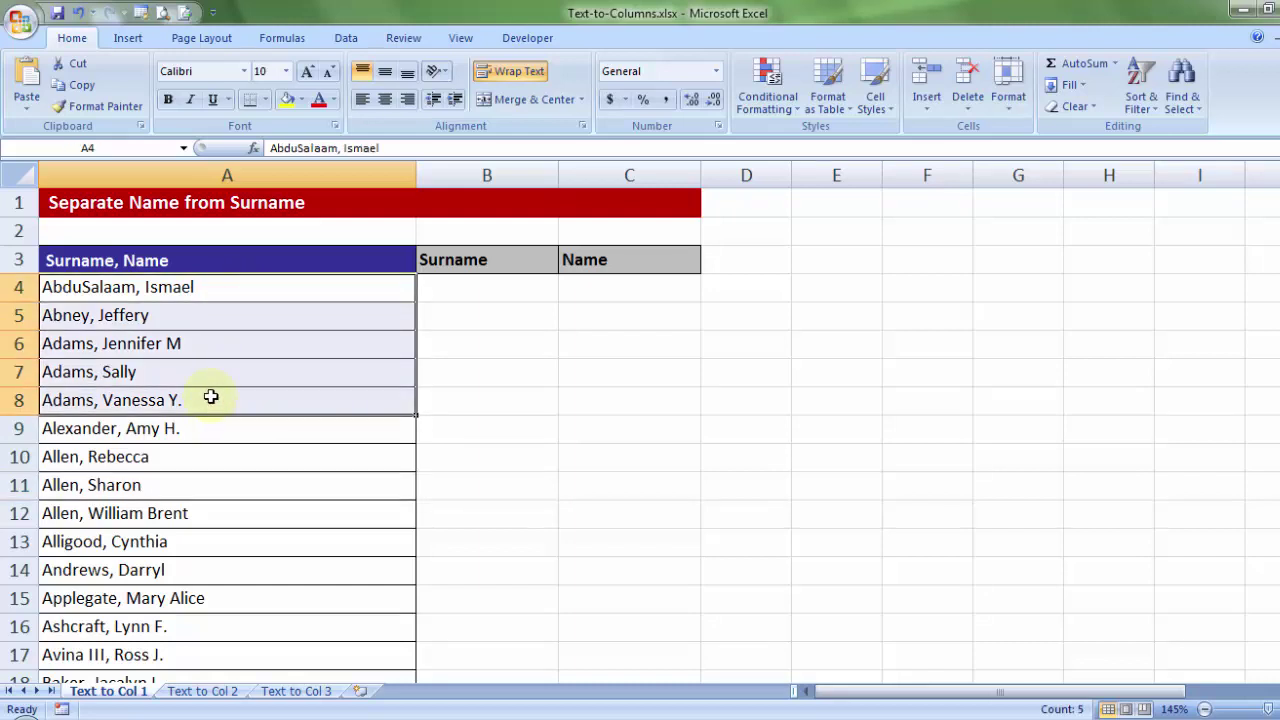
pyautogui.click(346, 38)
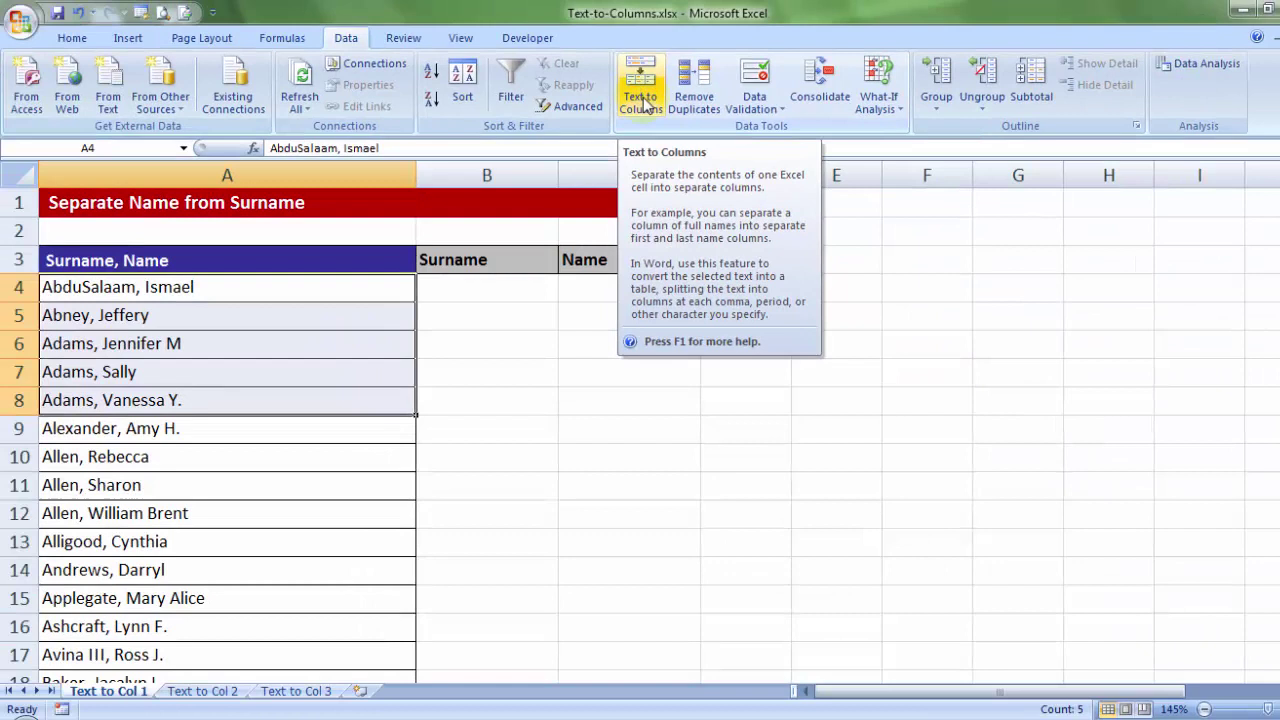
pyautogui.click(641, 100)
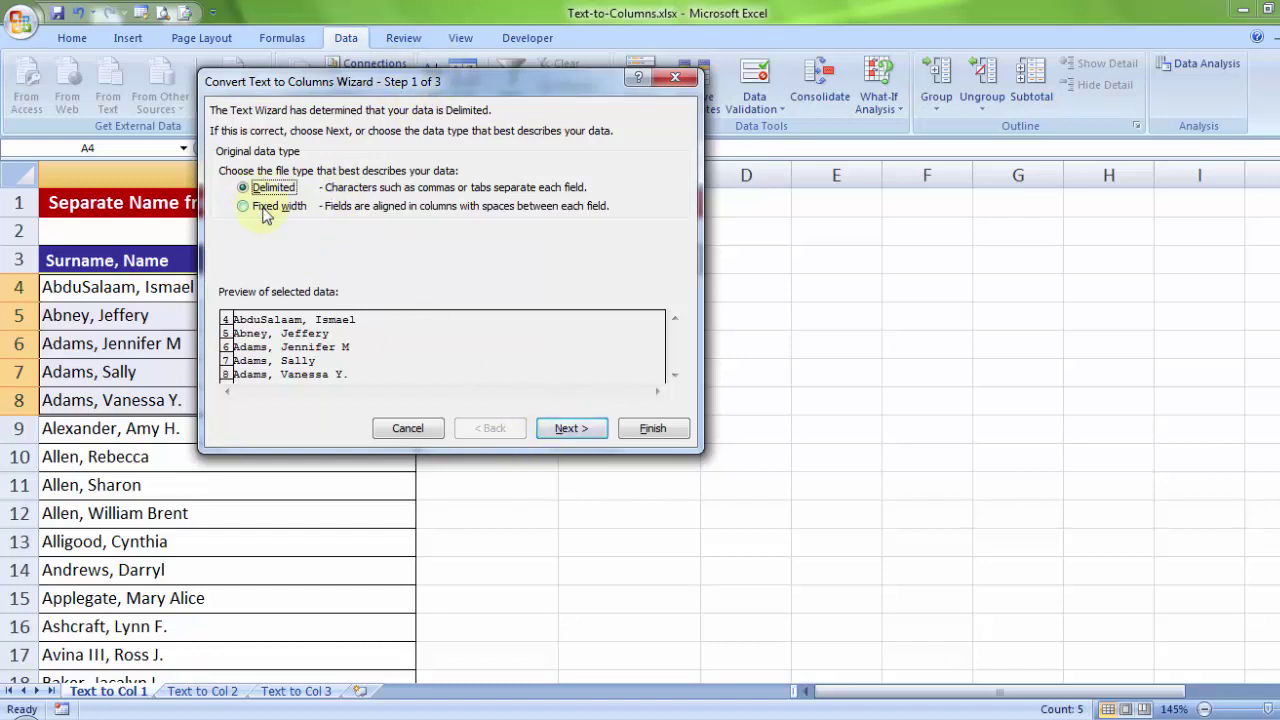
pyautogui.click(548, 428)
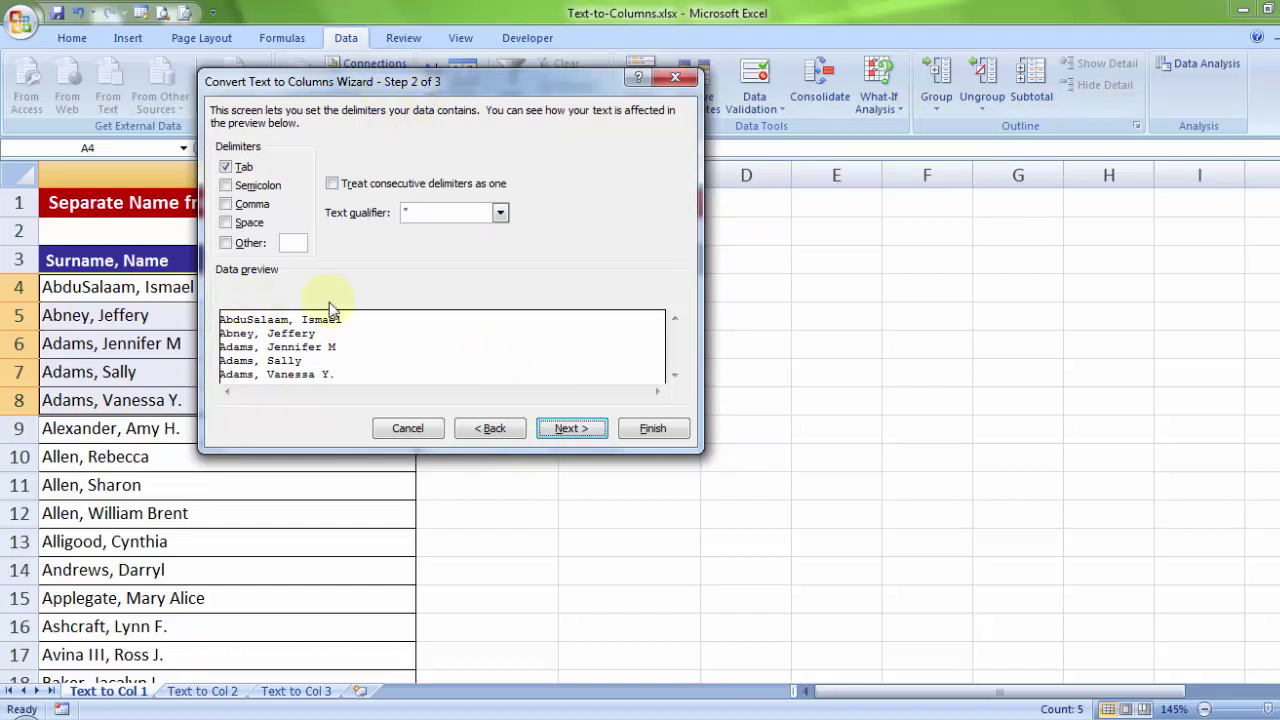
# Step: Turn off the Tab delimiter, compare the Comma and Space splits in the preview, and proceed with Comma only
pyautogui.click(226, 166)
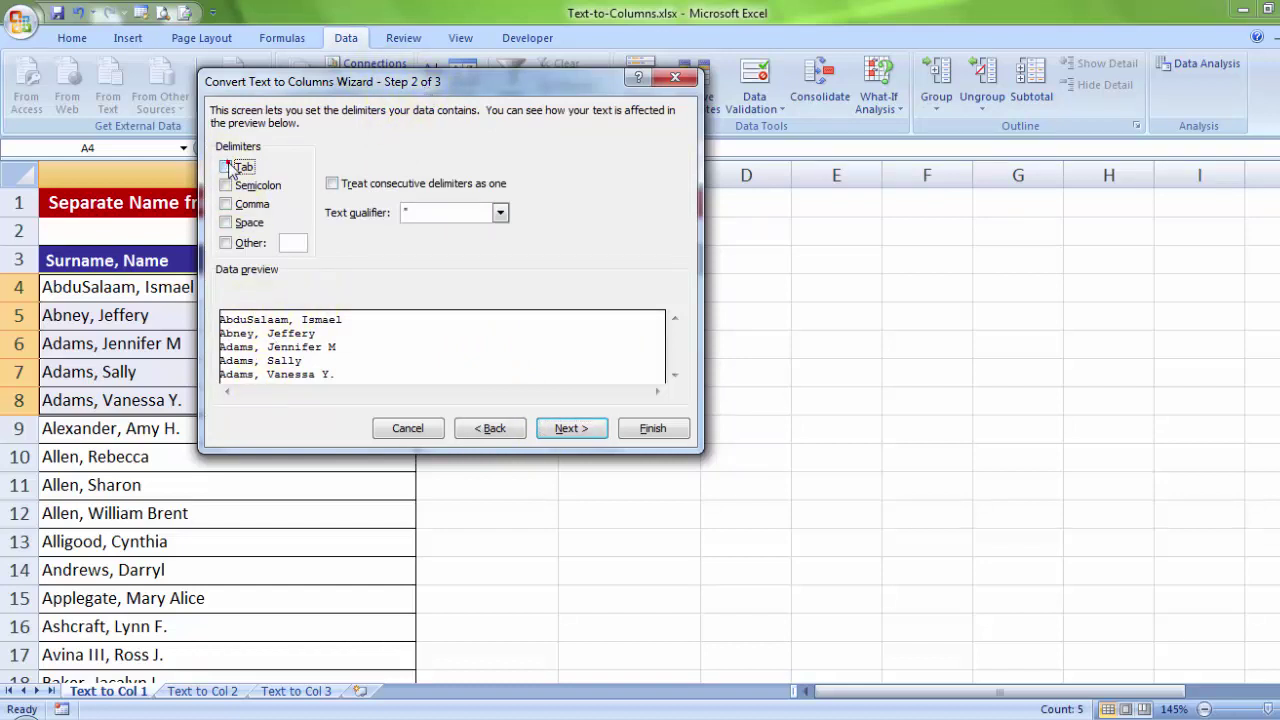
pyautogui.click(227, 205)
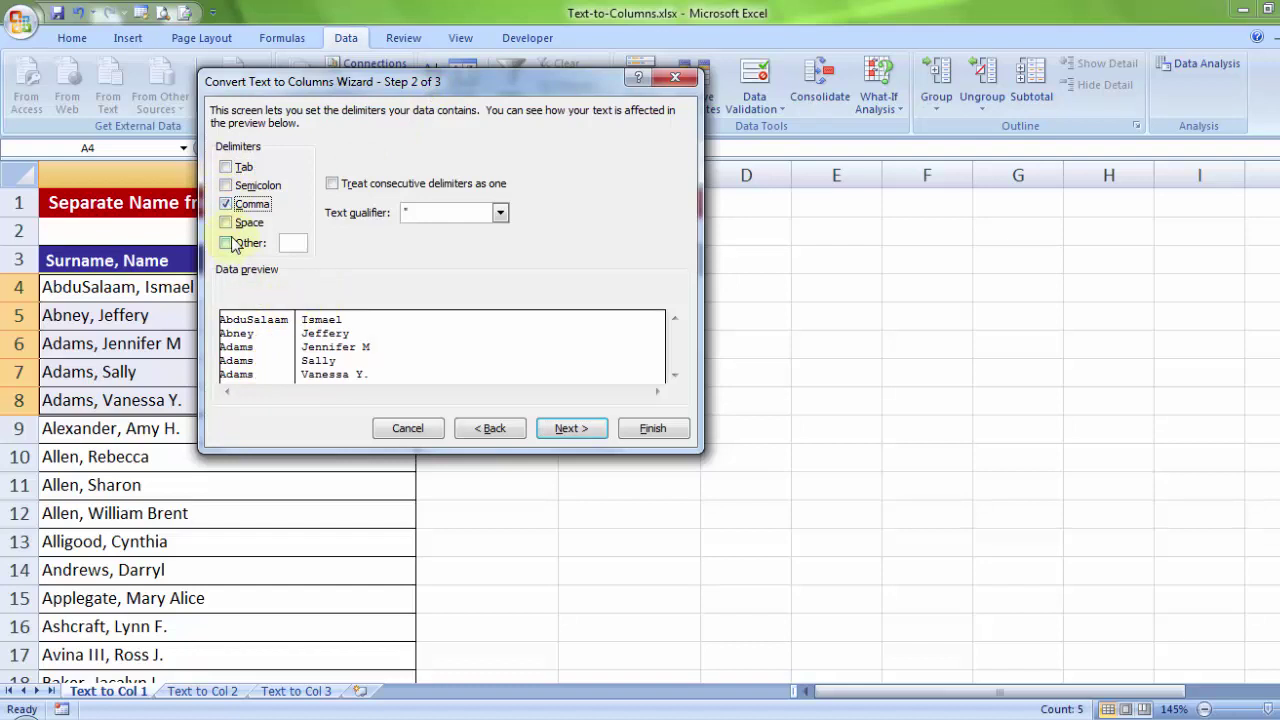
pyautogui.click(227, 204)
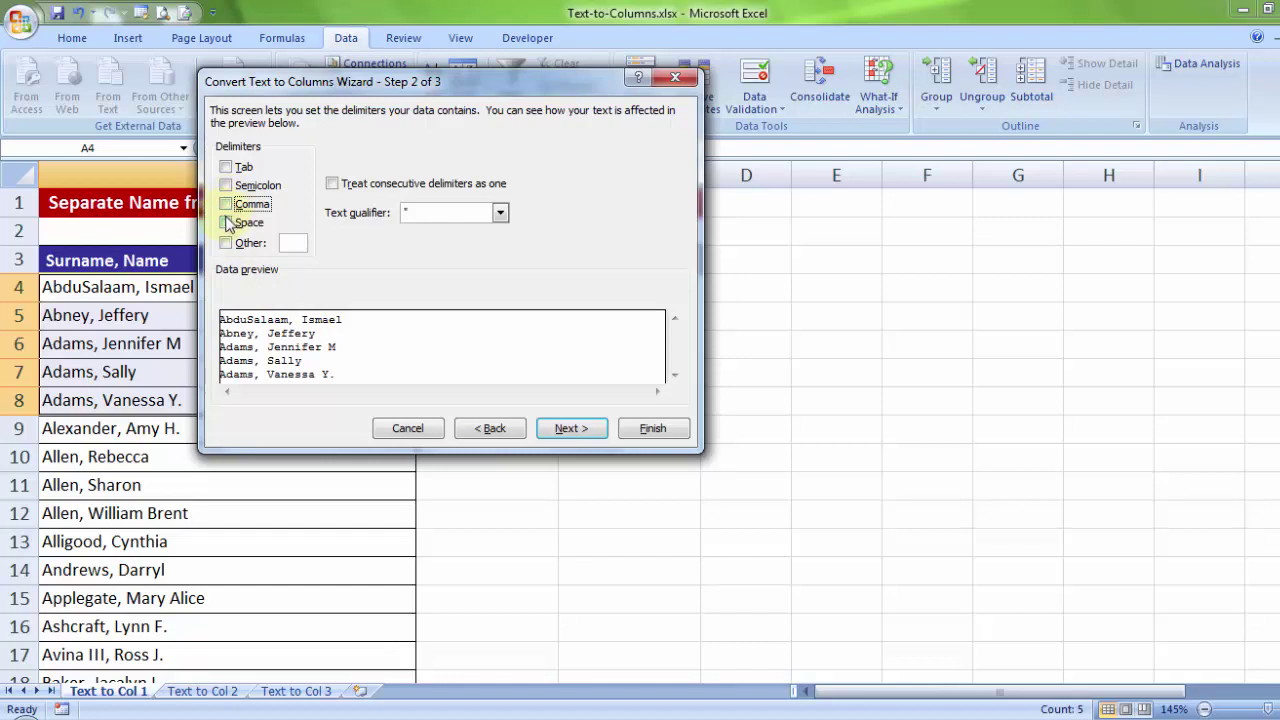
pyautogui.click(227, 222)
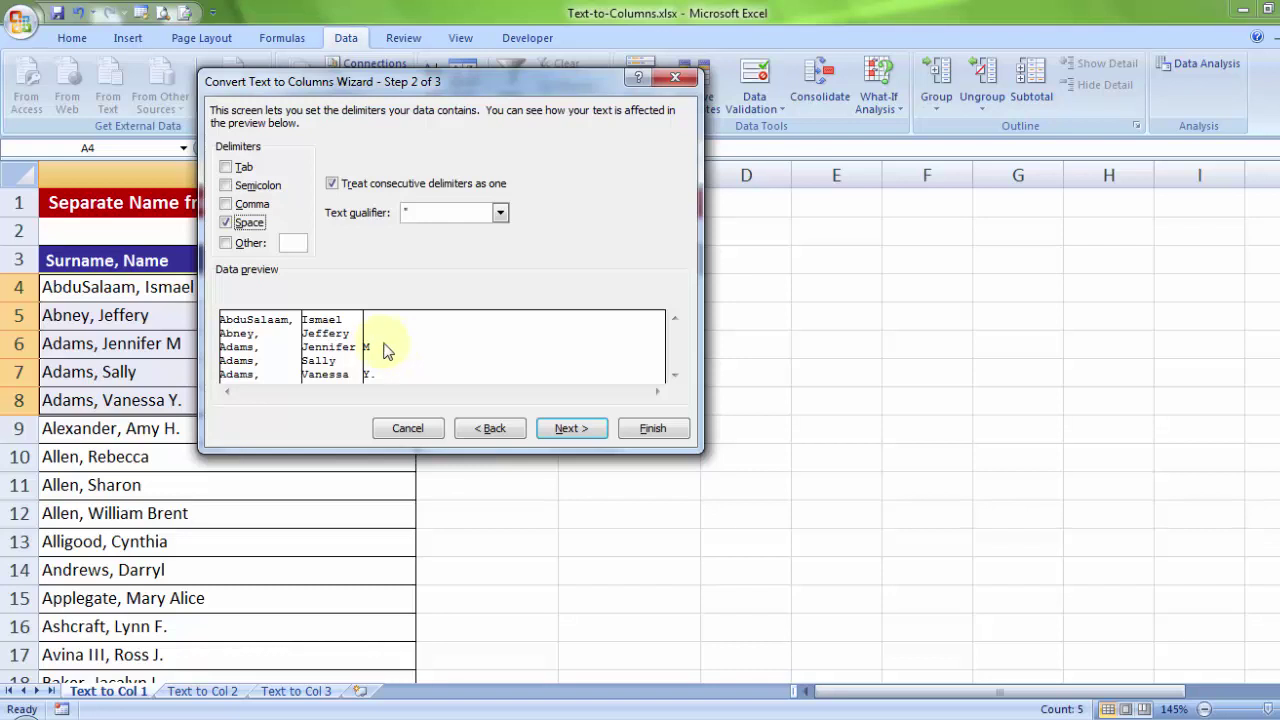
pyautogui.click(225, 223)
pyautogui.click(226, 205)
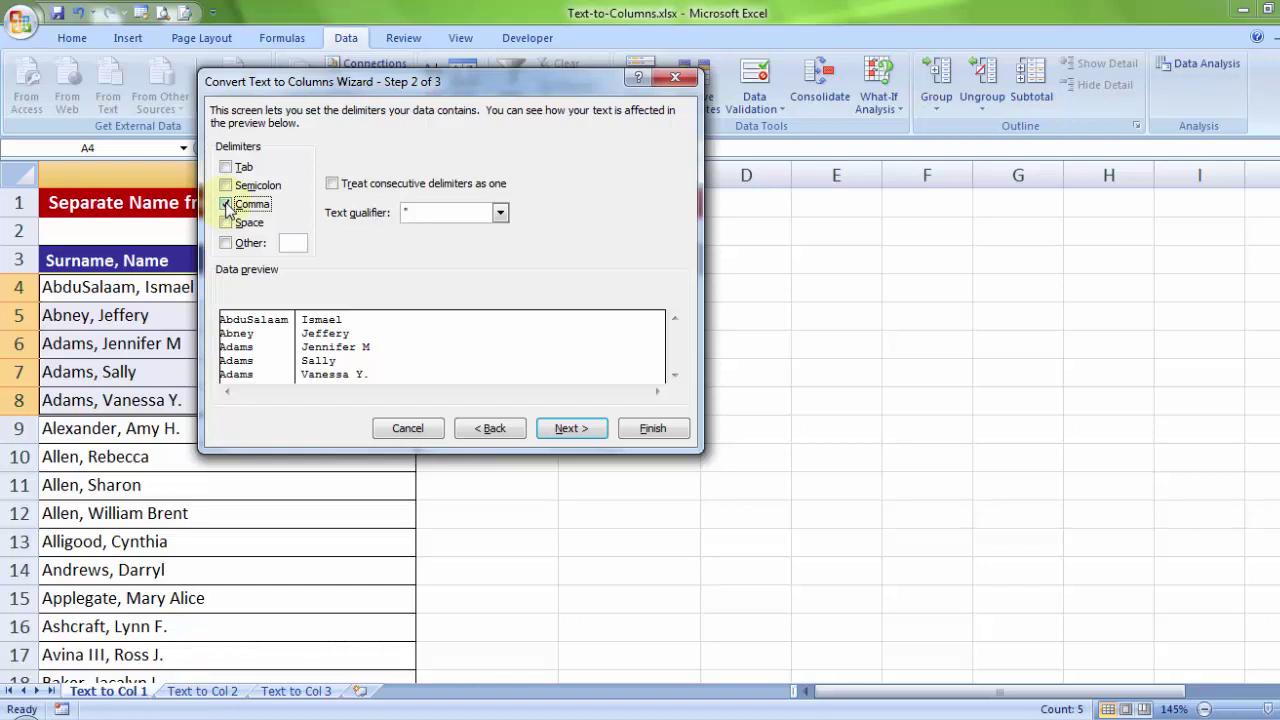
pyautogui.click(555, 428)
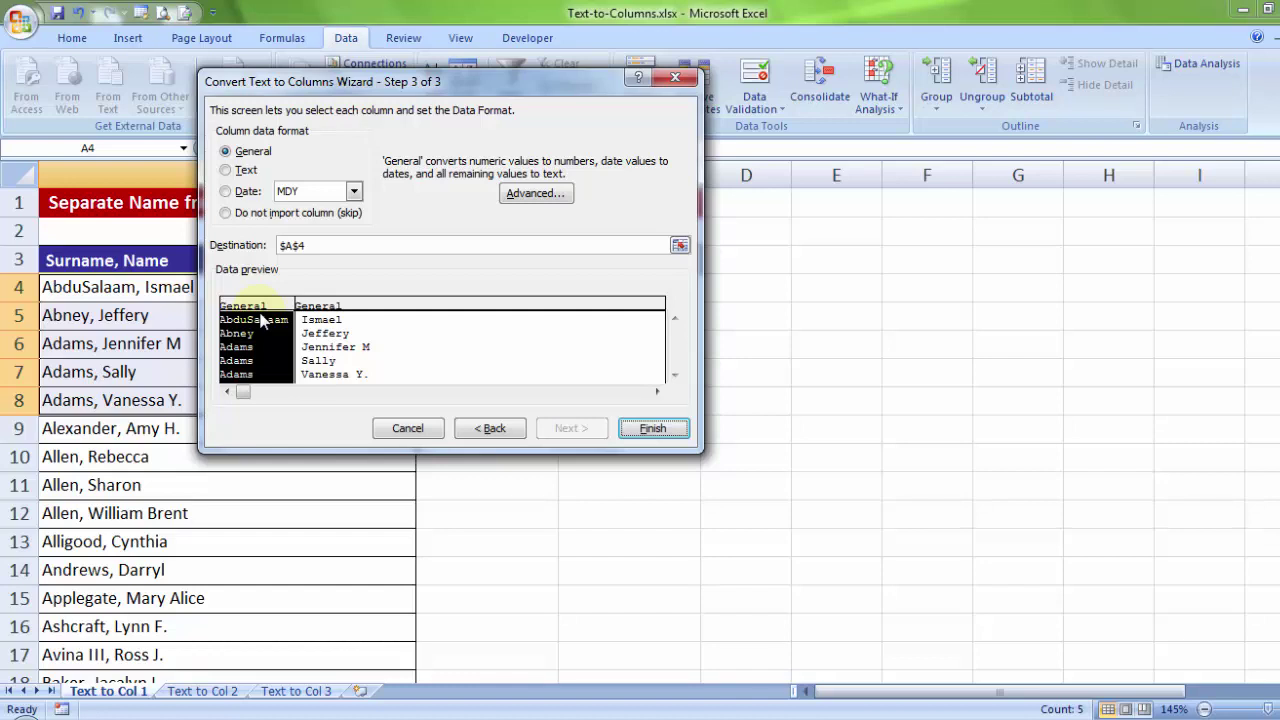
# Step: Complete the split with General column format and $A$4 as the destination
pyautogui.click(323, 244)
pyautogui.moveTo(323, 244); pyautogui.dragTo(250, 252)
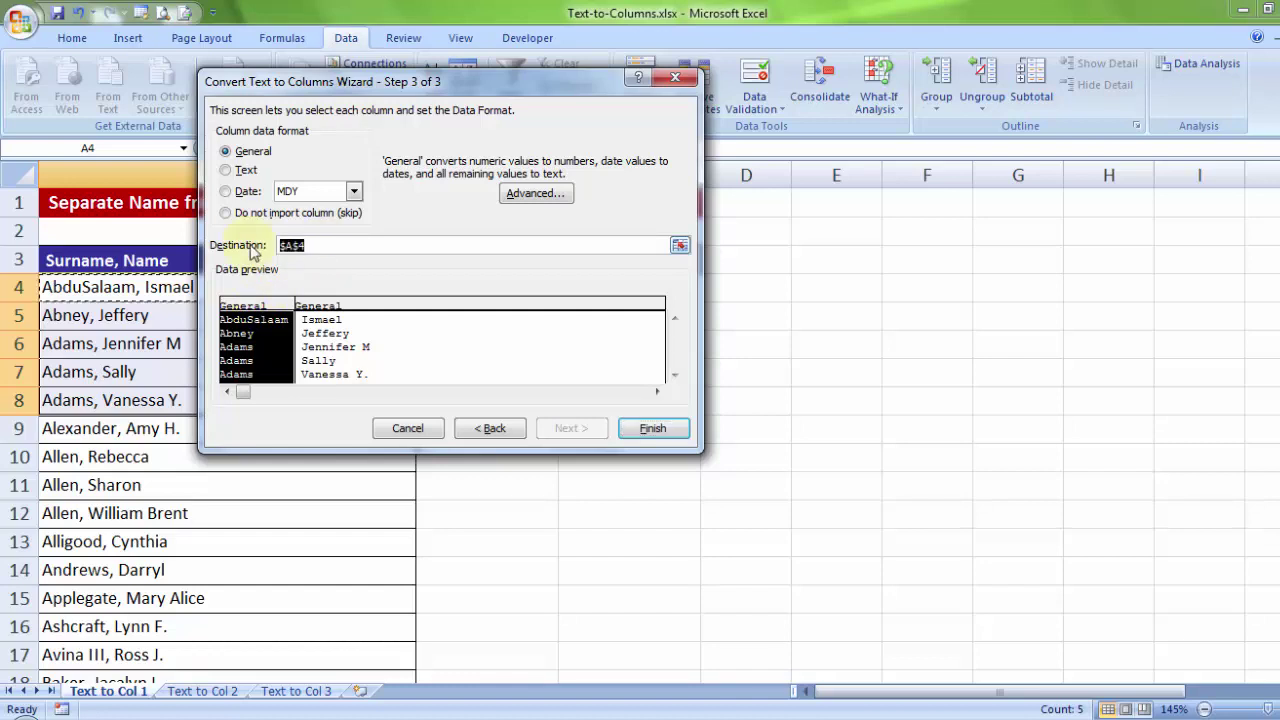
pyautogui.moveTo(258, 85); pyautogui.dragTo(588, 92)
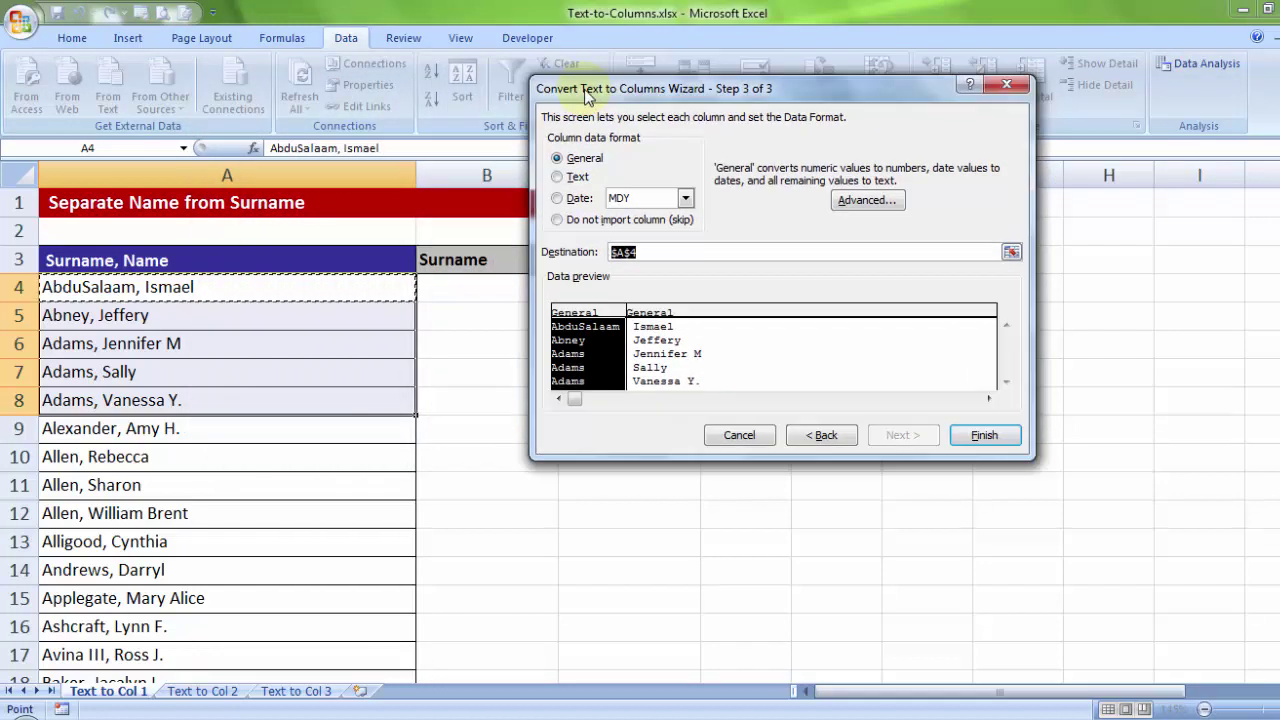
pyautogui.click(651, 253)
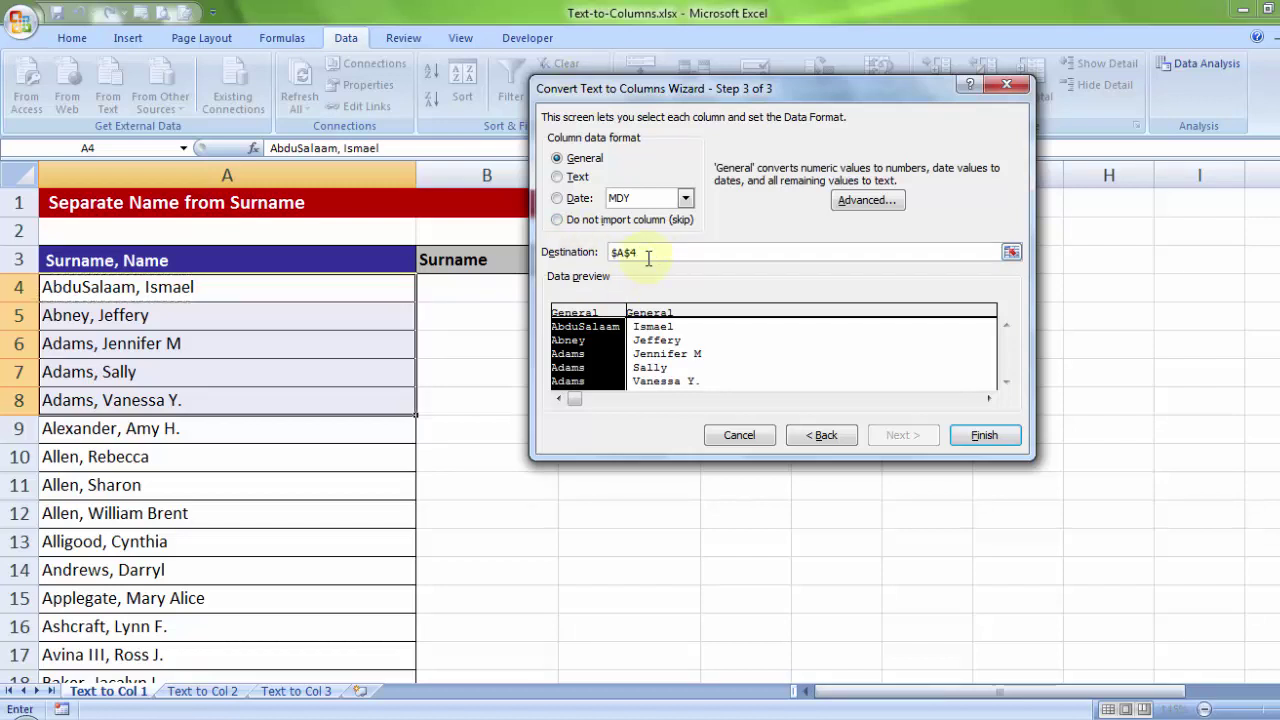
pyautogui.click(980, 437)
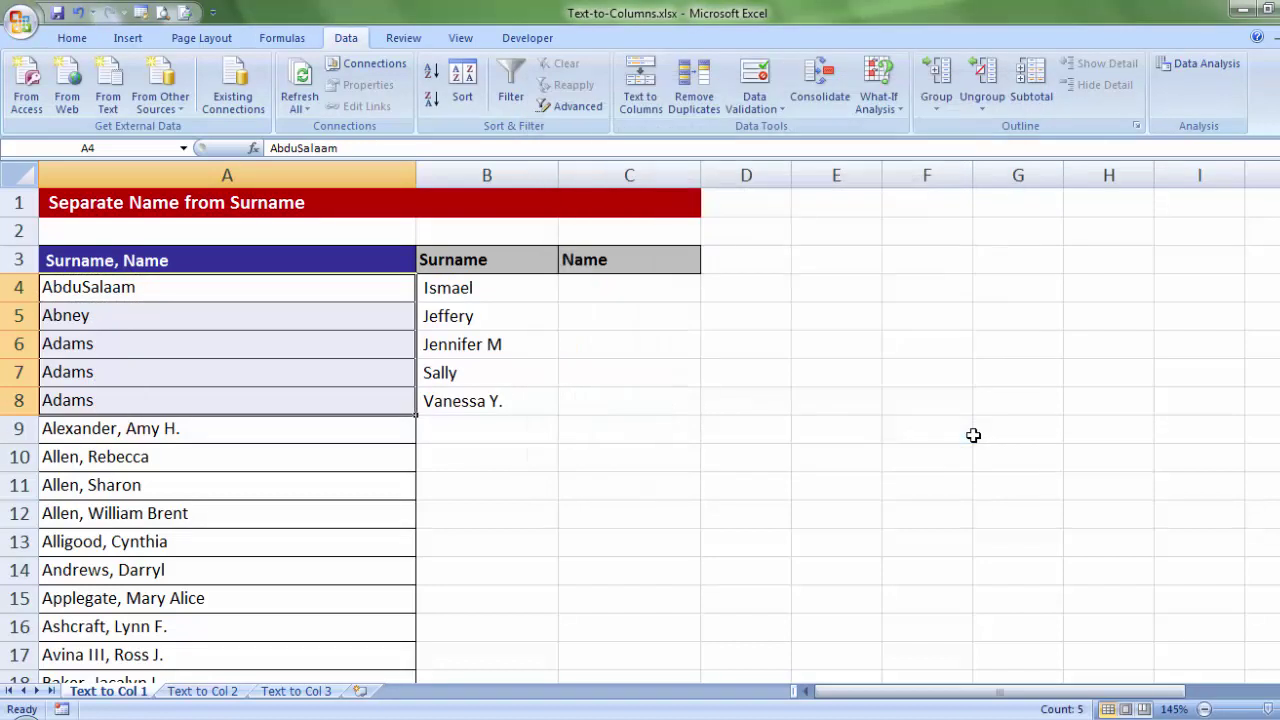
# Step: Check the split surnames and first names against the Surname and Name headings, and undo the Text to Columns split
pyautogui.click(136, 287)
pyautogui.moveTo(136, 287); pyautogui.dragTo(157, 397)
pyautogui.moveTo(431, 289); pyautogui.dragTo(443, 400)
pyautogui.moveTo(171, 287); pyautogui.dragTo(172, 404)
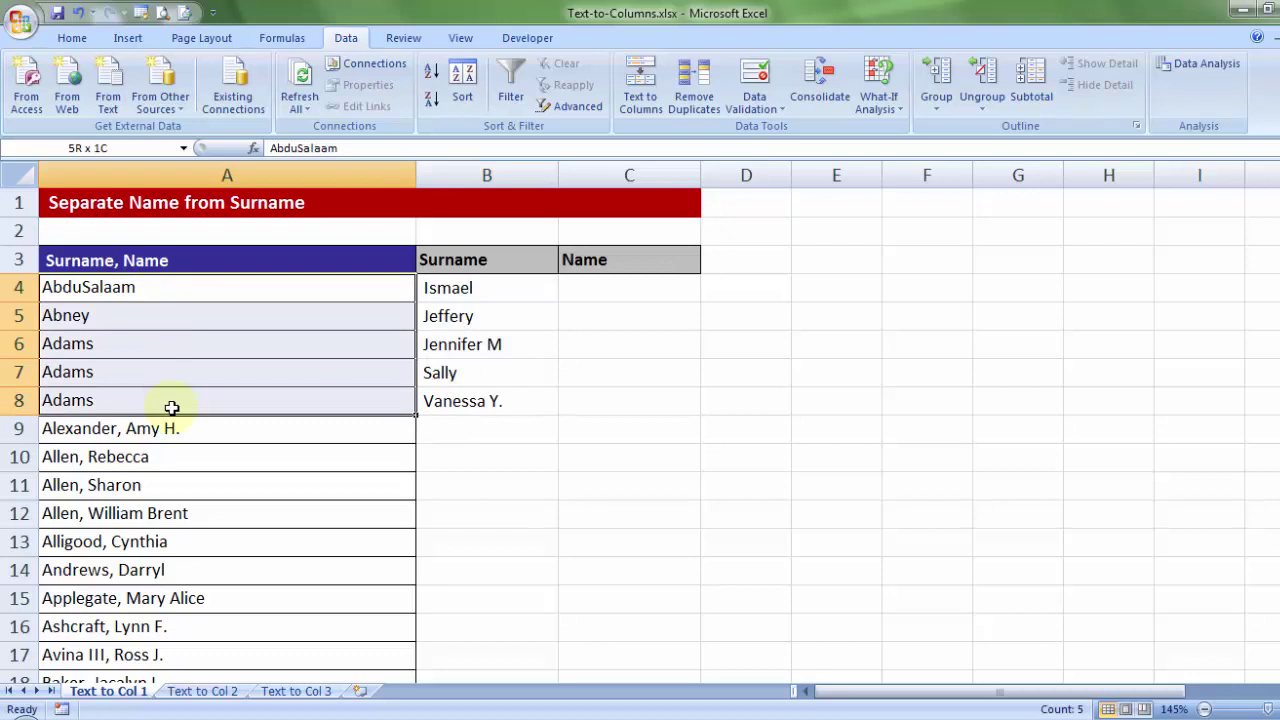
pyautogui.moveTo(448, 289); pyautogui.dragTo(600, 401)
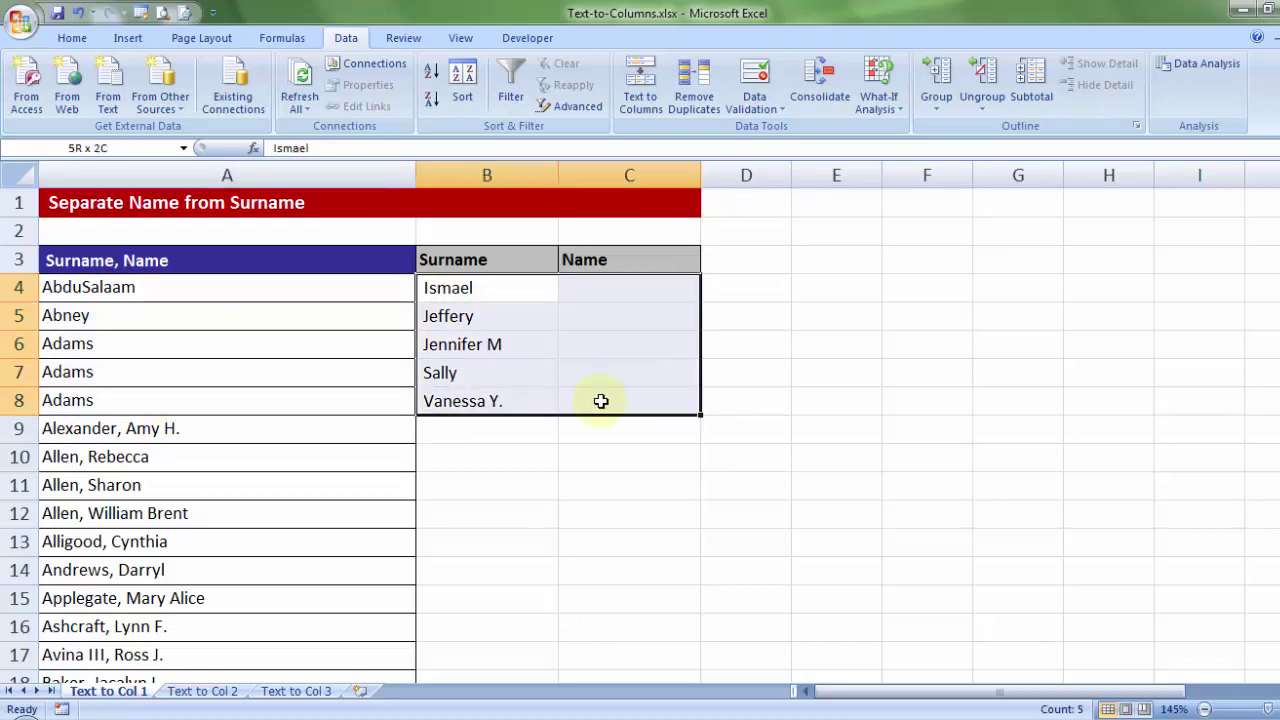
pyautogui.click(266, 347)
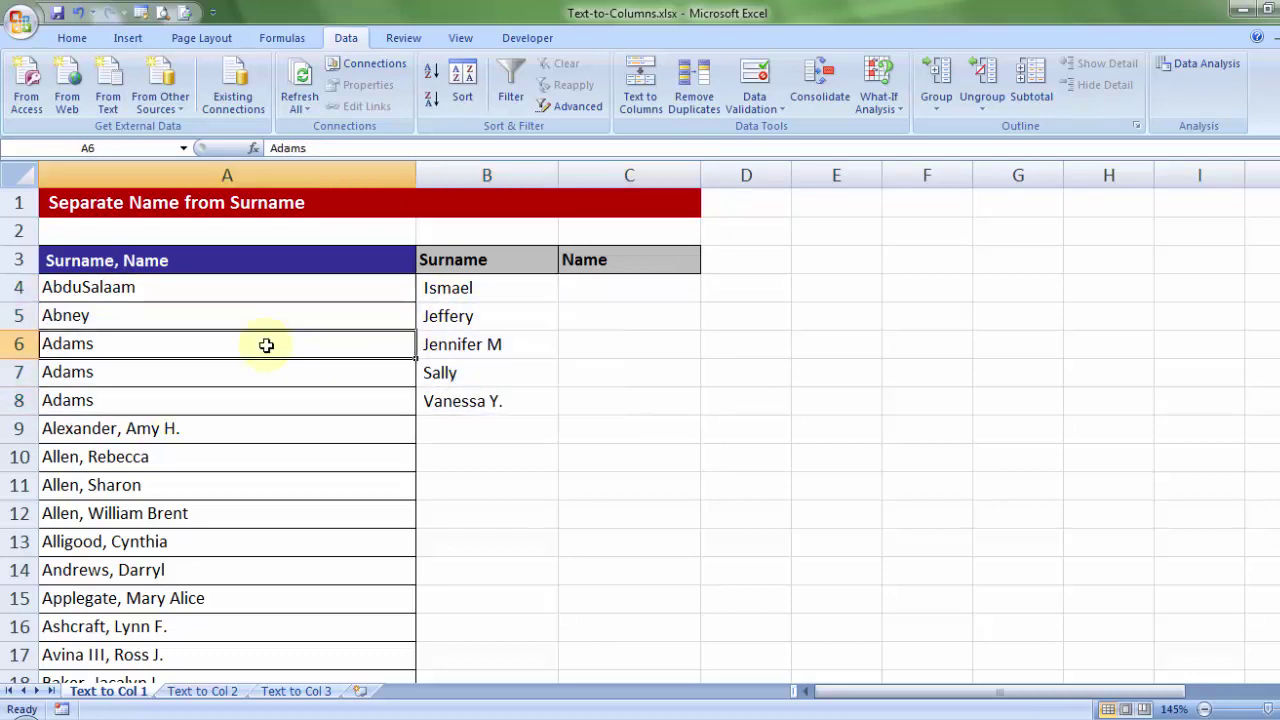
pyautogui.hotkey('ctrl', 'z')
# Step: Start Text to Columns on the full list of names in A4:A420, using the Delimited data type
pyautogui.moveTo(212, 283); pyautogui.dragTo(214, 384)
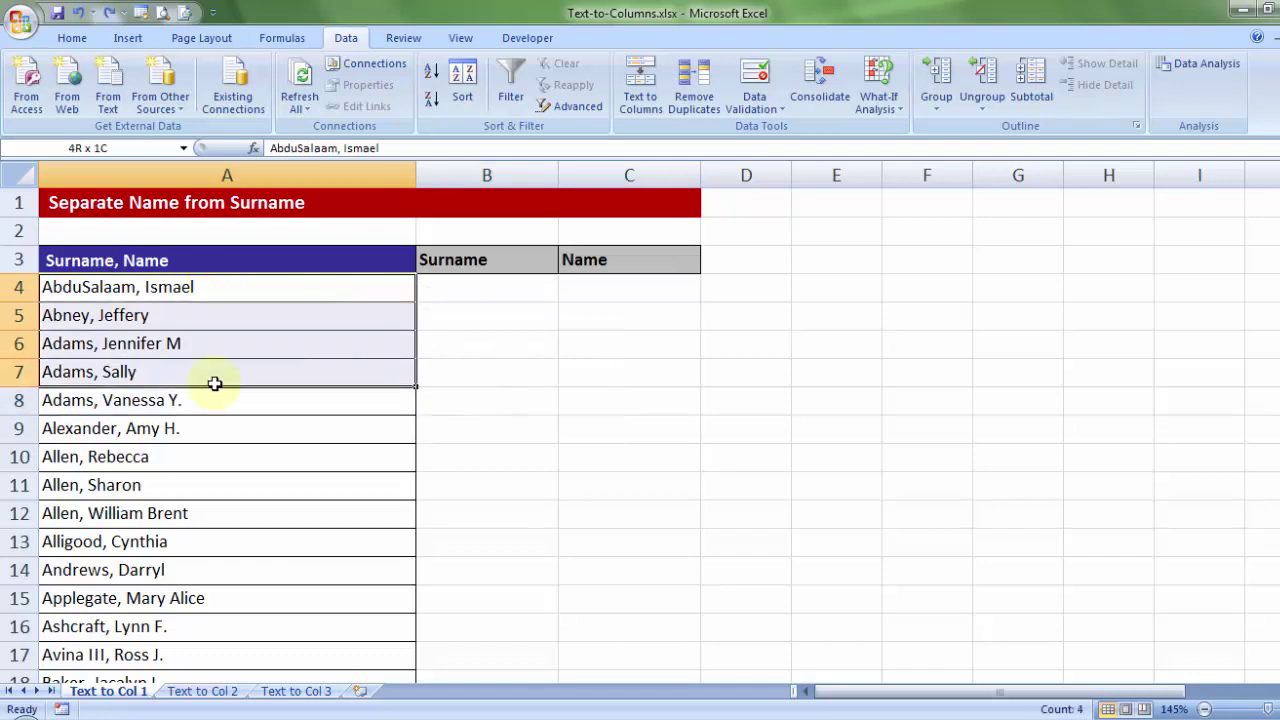
pyautogui.click(195, 286)
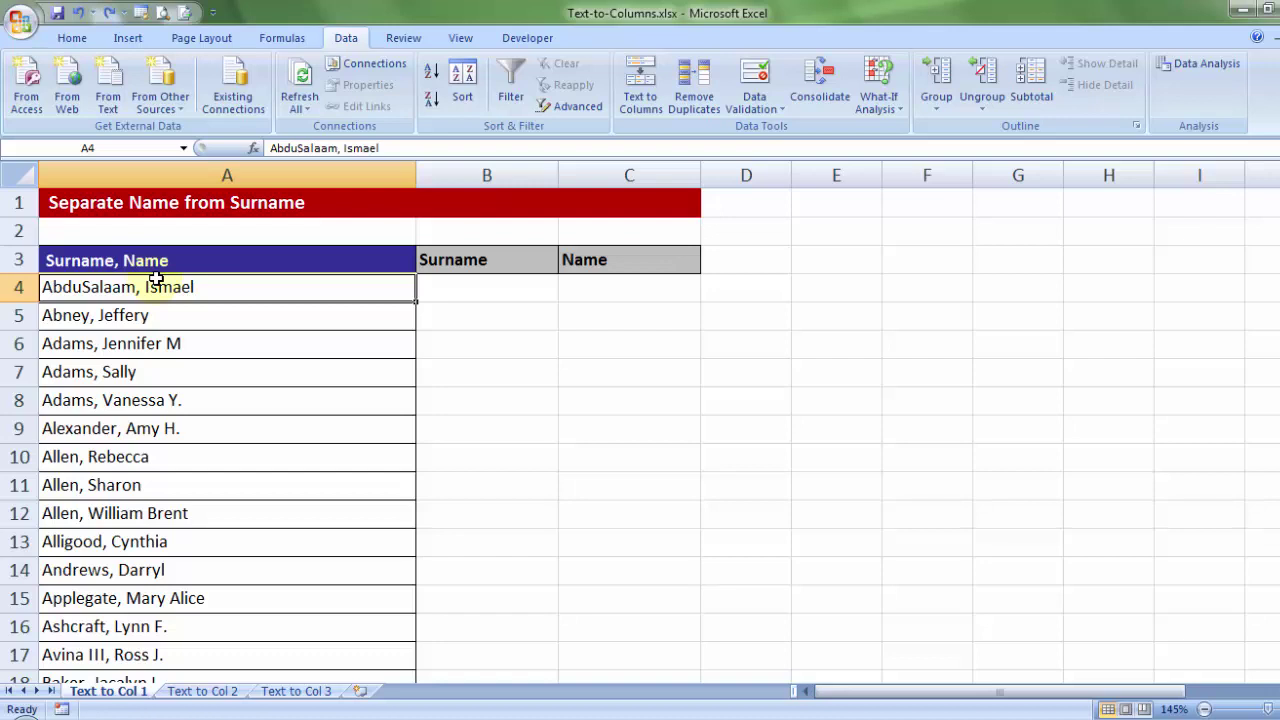
pyautogui.hotkey('ctrl', 'shift', 'Down')
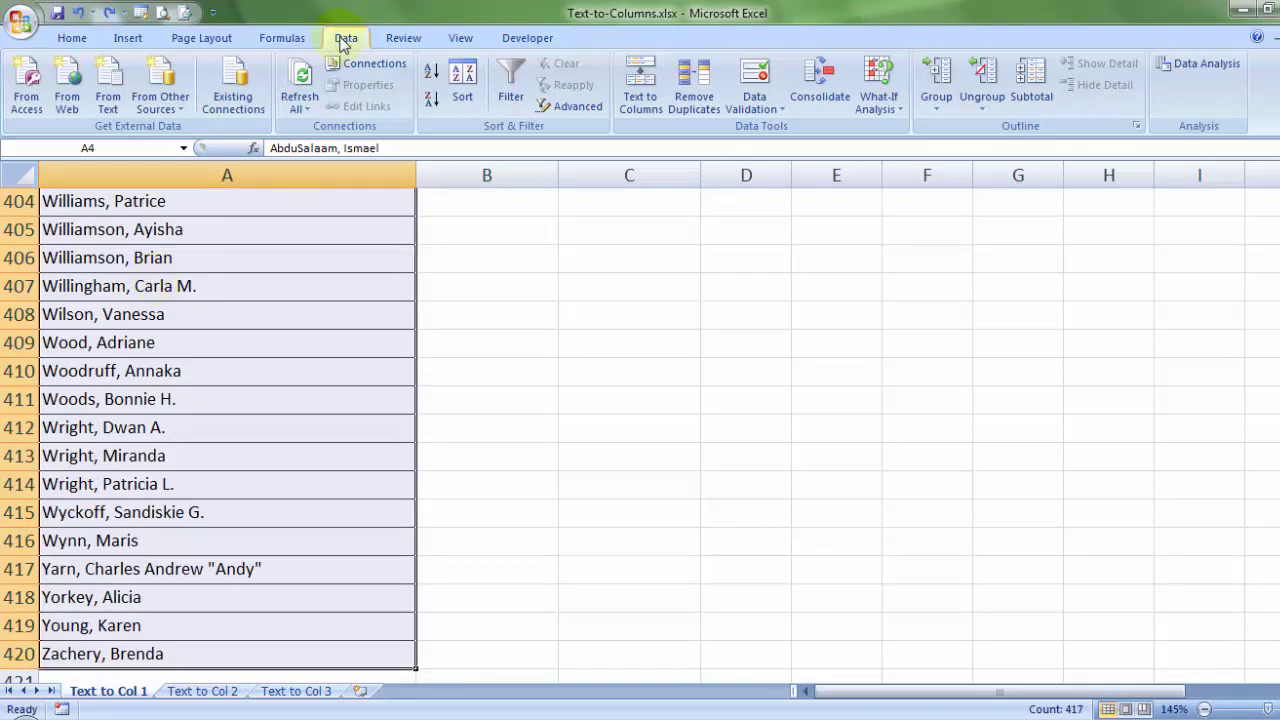
pyautogui.click(638, 100)
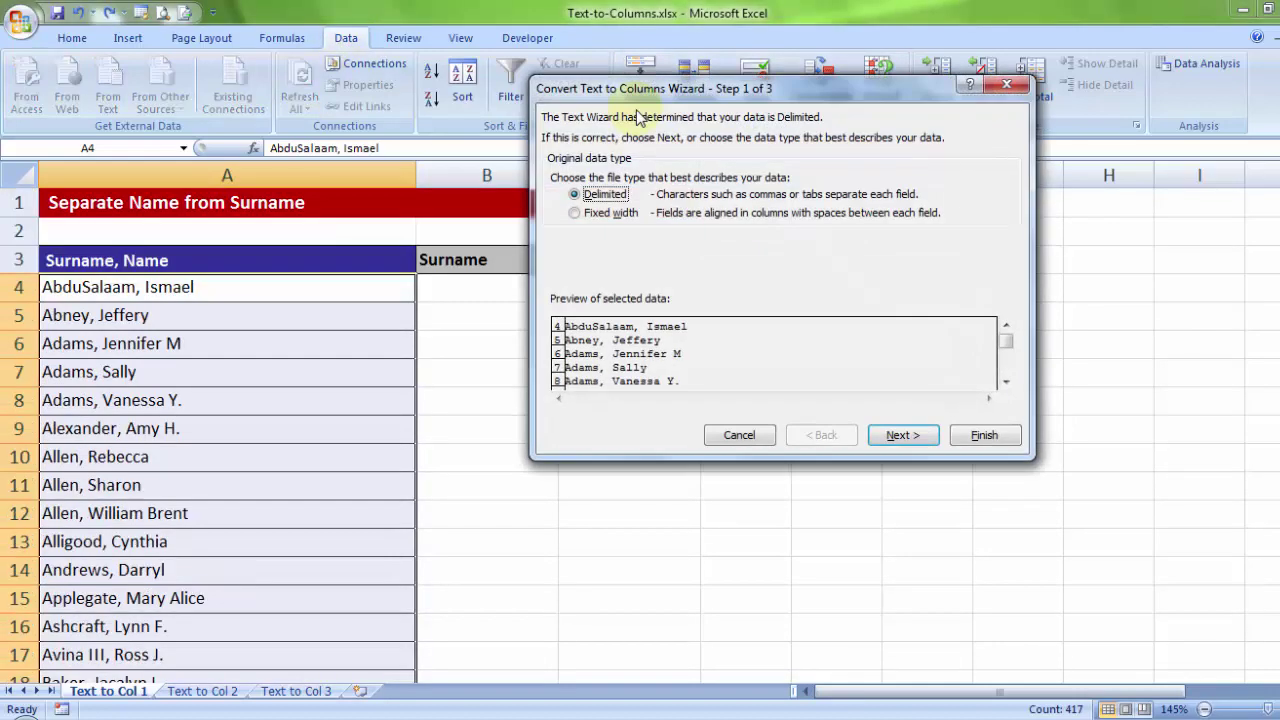
pyautogui.moveTo(667, 100); pyautogui.dragTo(550, 126)
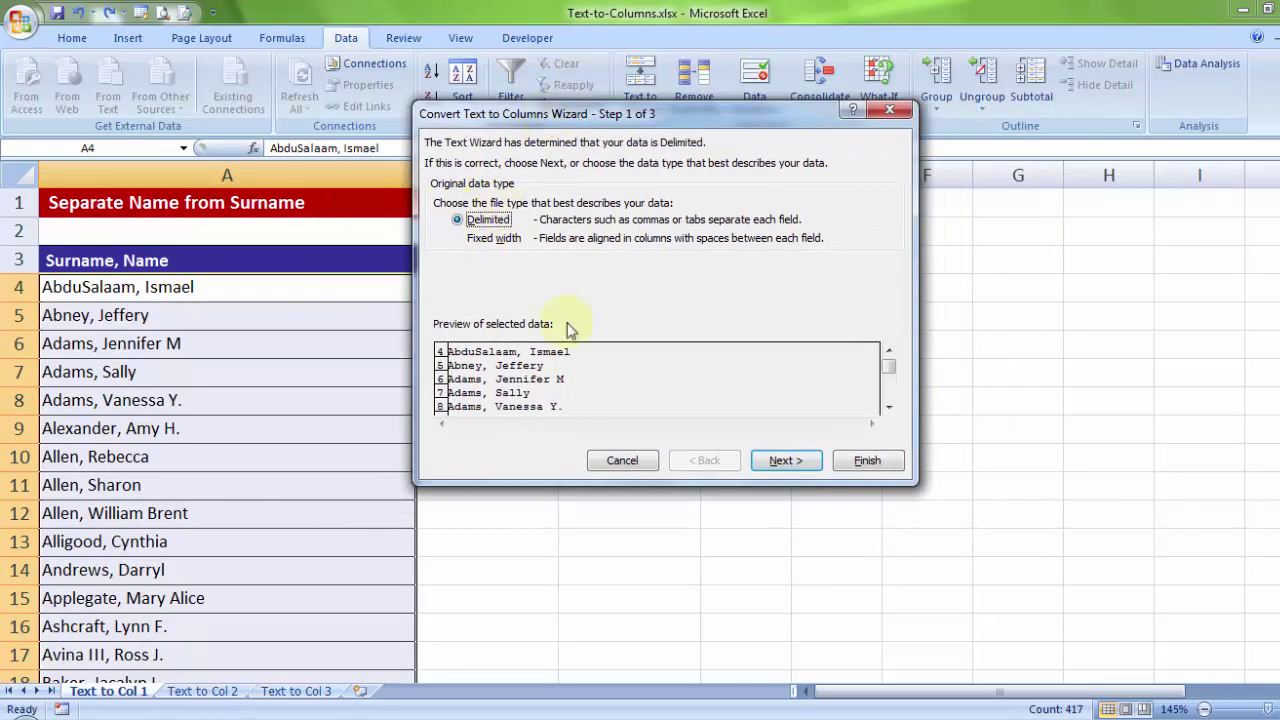
pyautogui.click(782, 464)
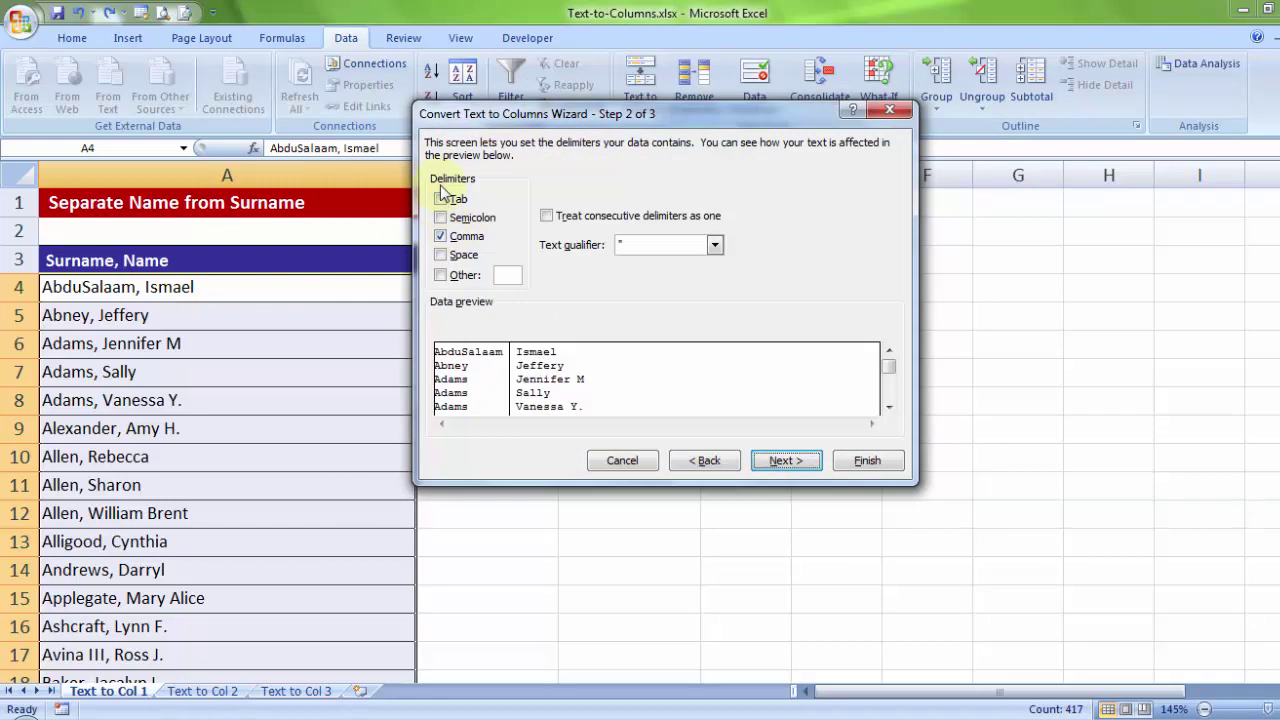
# Step: Try the Tab and Comma delimiters against the preview and proceed with only Comma enabled
pyautogui.click(440, 236)
pyautogui.click(445, 199)
pyautogui.click(445, 199)
pyautogui.click(442, 236)
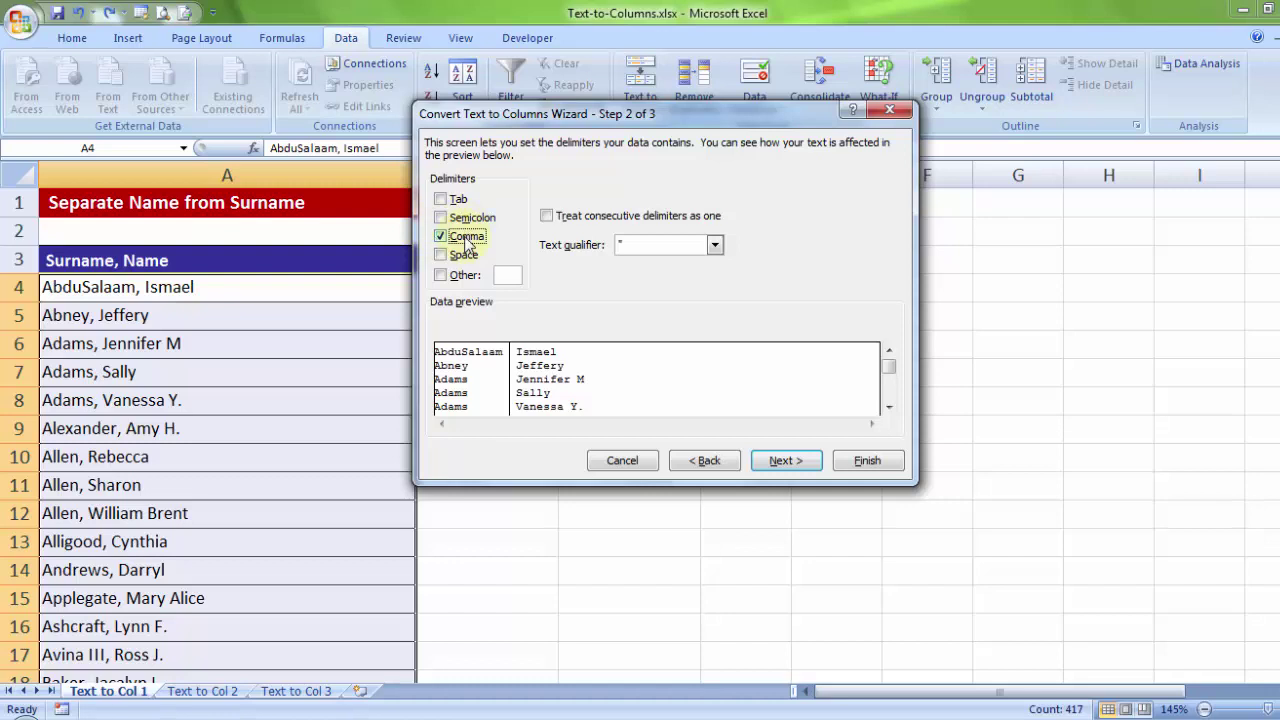
pyautogui.click(784, 460)
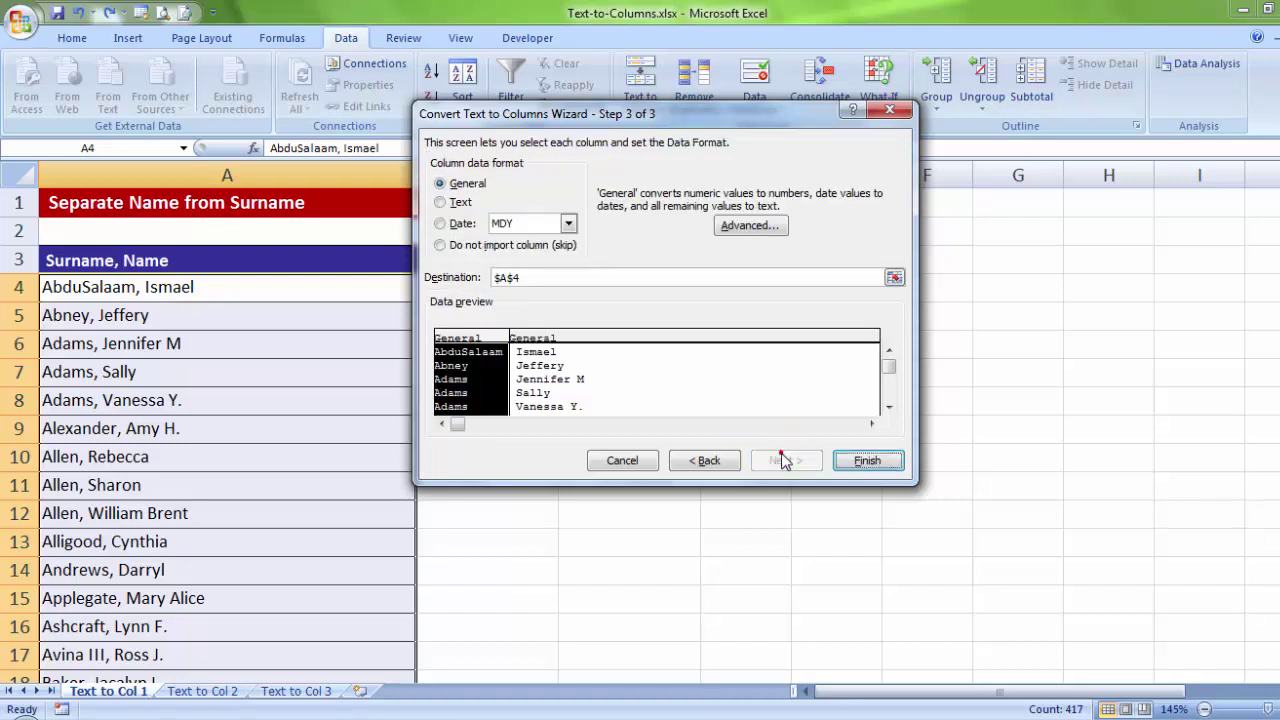
# Step: Set the split's destination to $B$4 with General column format and complete the conversion
pyautogui.moveTo(531, 279); pyautogui.dragTo(141, 240)
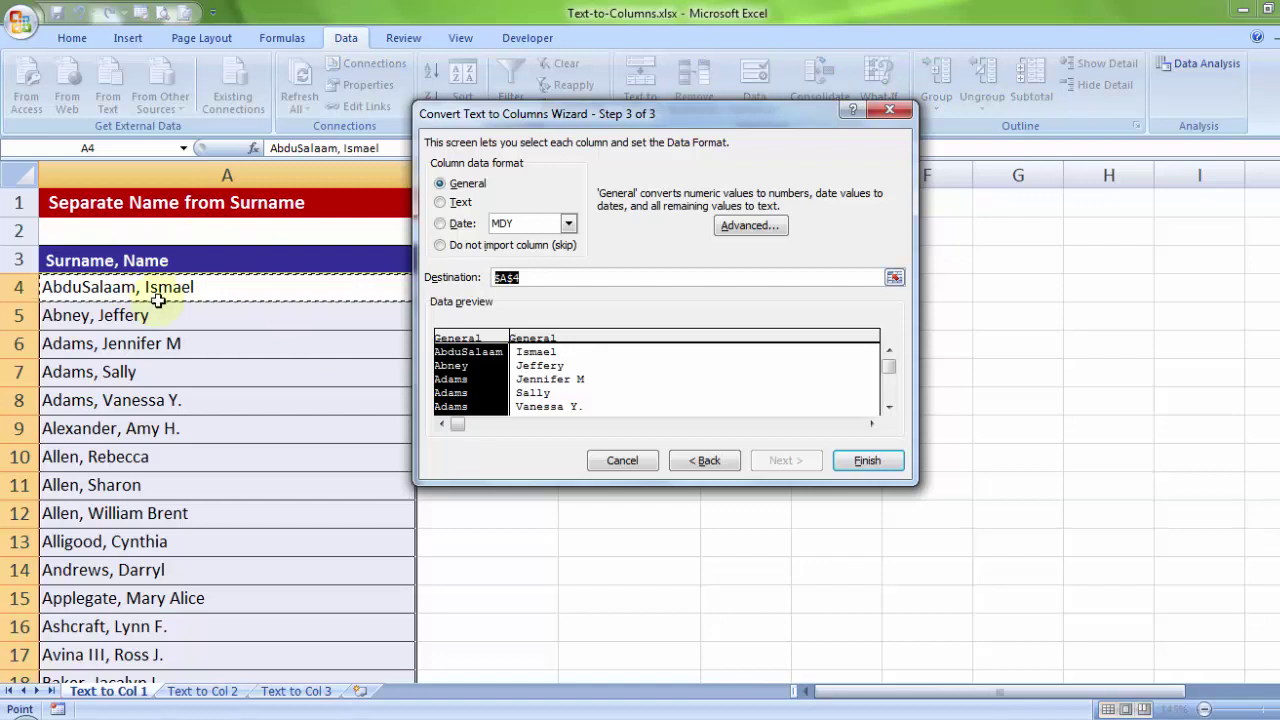
pyautogui.press('Delete')
pyautogui.moveTo(488, 118); pyautogui.dragTo(443, 396)
pyautogui.click(457, 289)
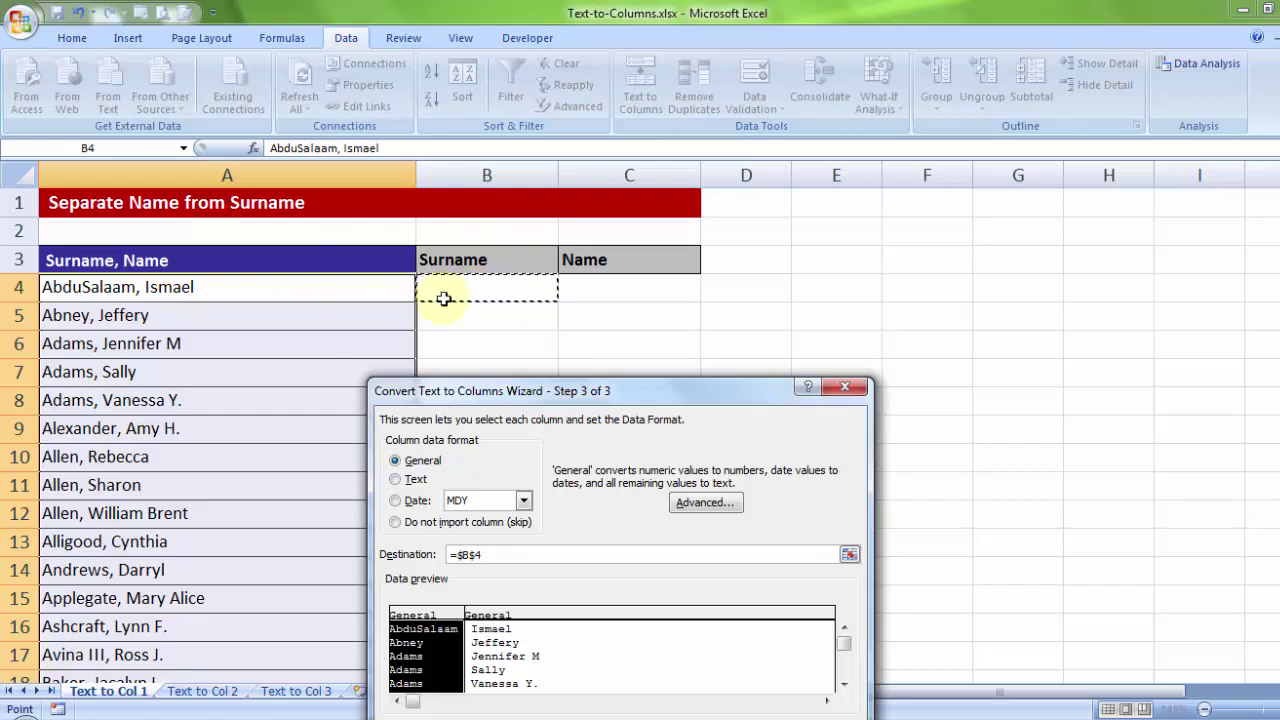
pyautogui.moveTo(500, 388); pyautogui.dragTo(396, 150)
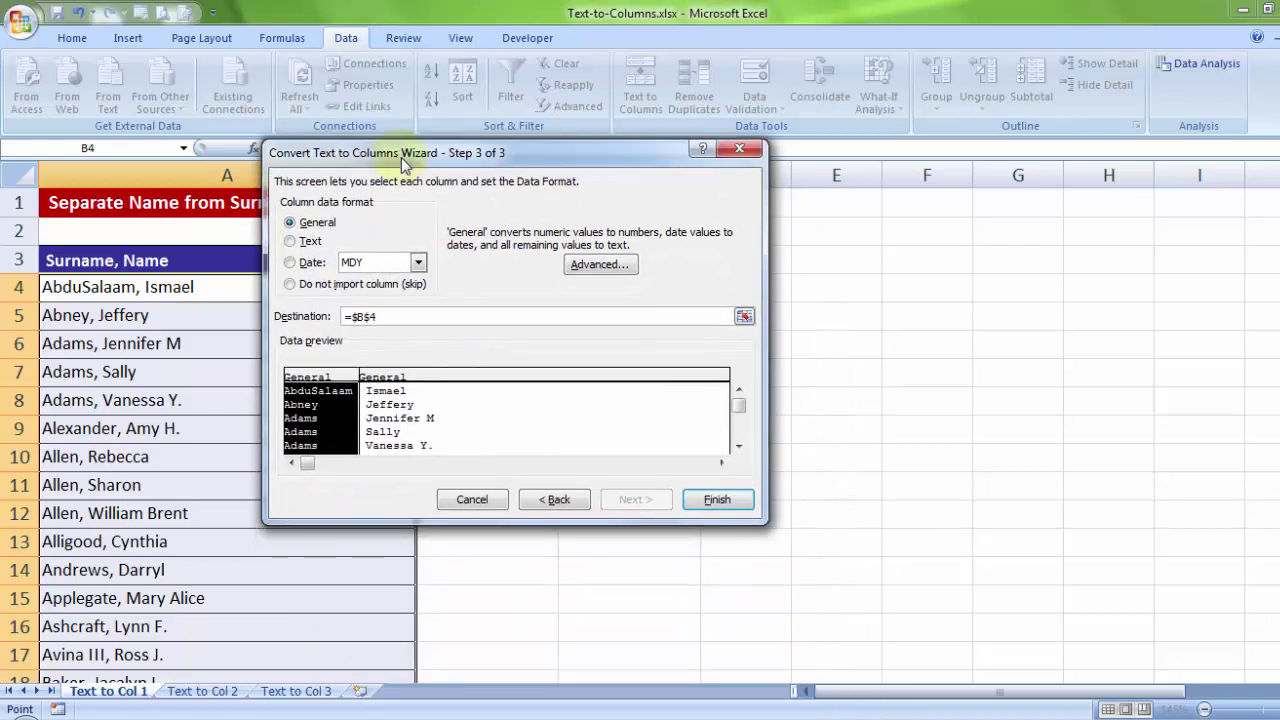
pyautogui.click(716, 500)
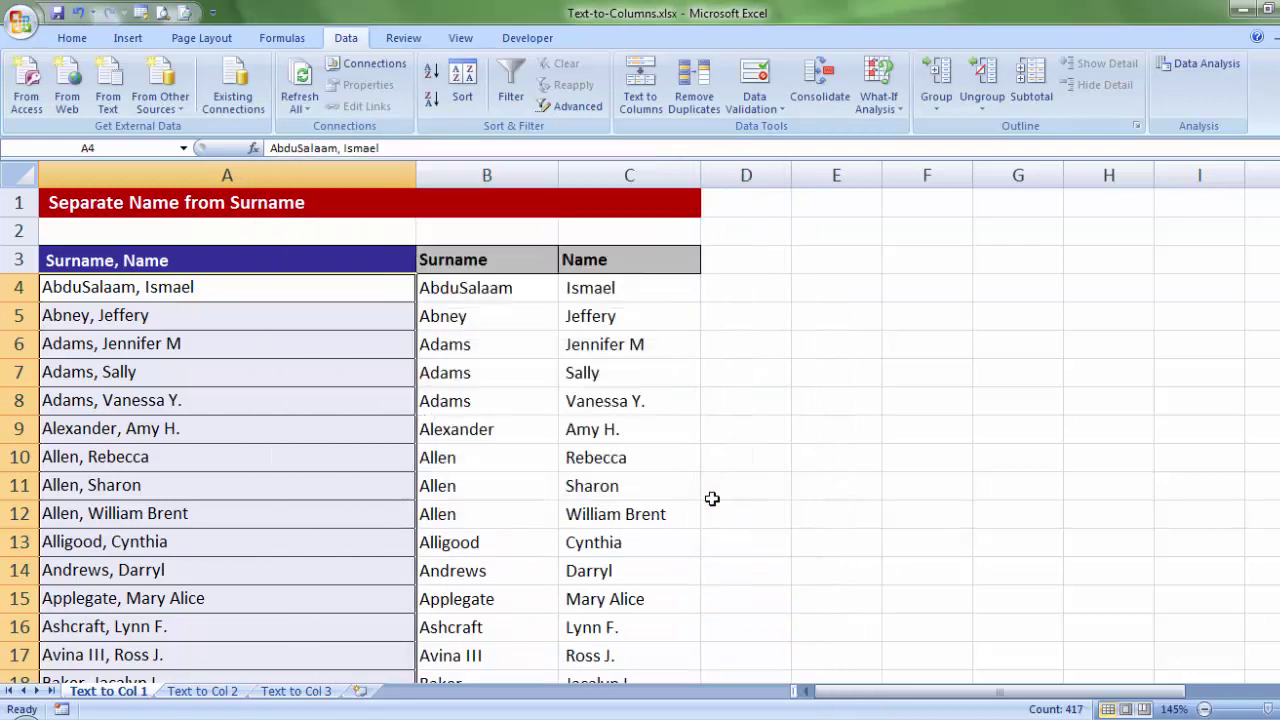
# Step: Compare the split entries in the Surname and Name columns with the original combined names in column A
pyautogui.click(470, 315)
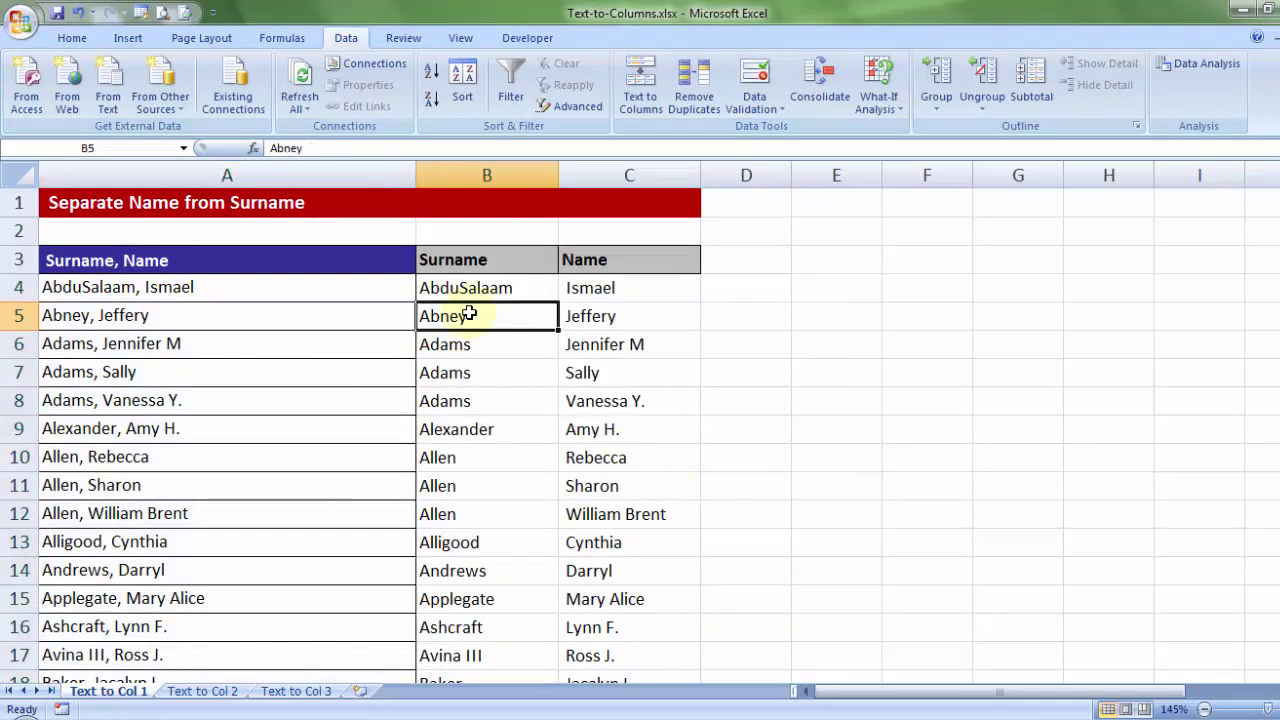
pyautogui.moveTo(286, 287); pyautogui.dragTo(248, 620)
pyautogui.click(286, 177)
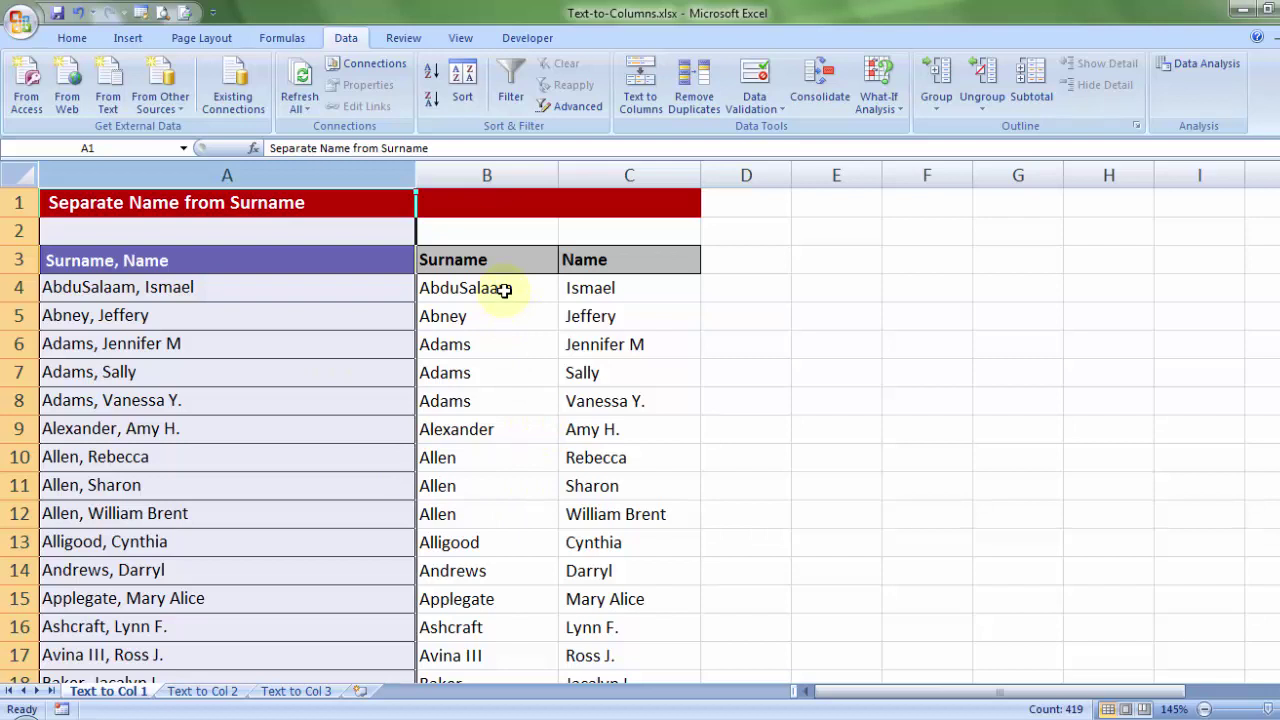
pyautogui.moveTo(483, 285); pyautogui.dragTo(455, 660)
pyautogui.moveTo(615, 285); pyautogui.dragTo(610, 628)
pyautogui.moveTo(478, 289); pyautogui.dragTo(445, 630)
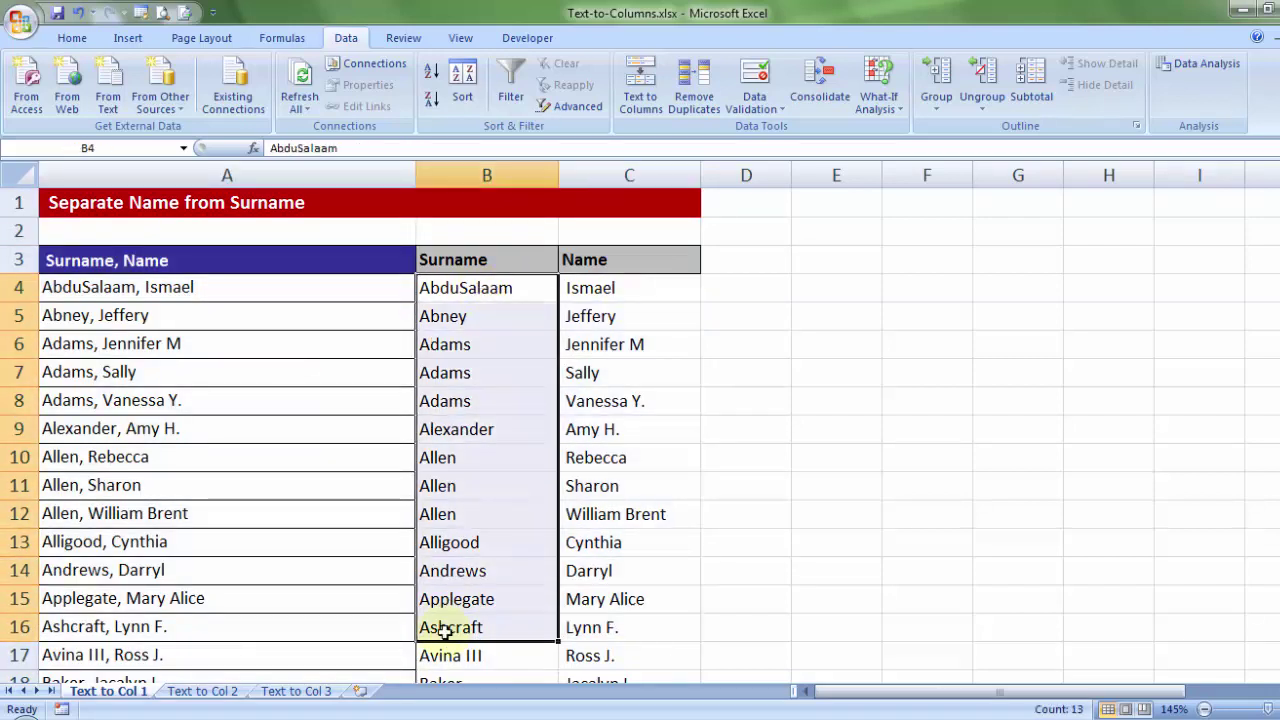
pyautogui.click(638, 284)
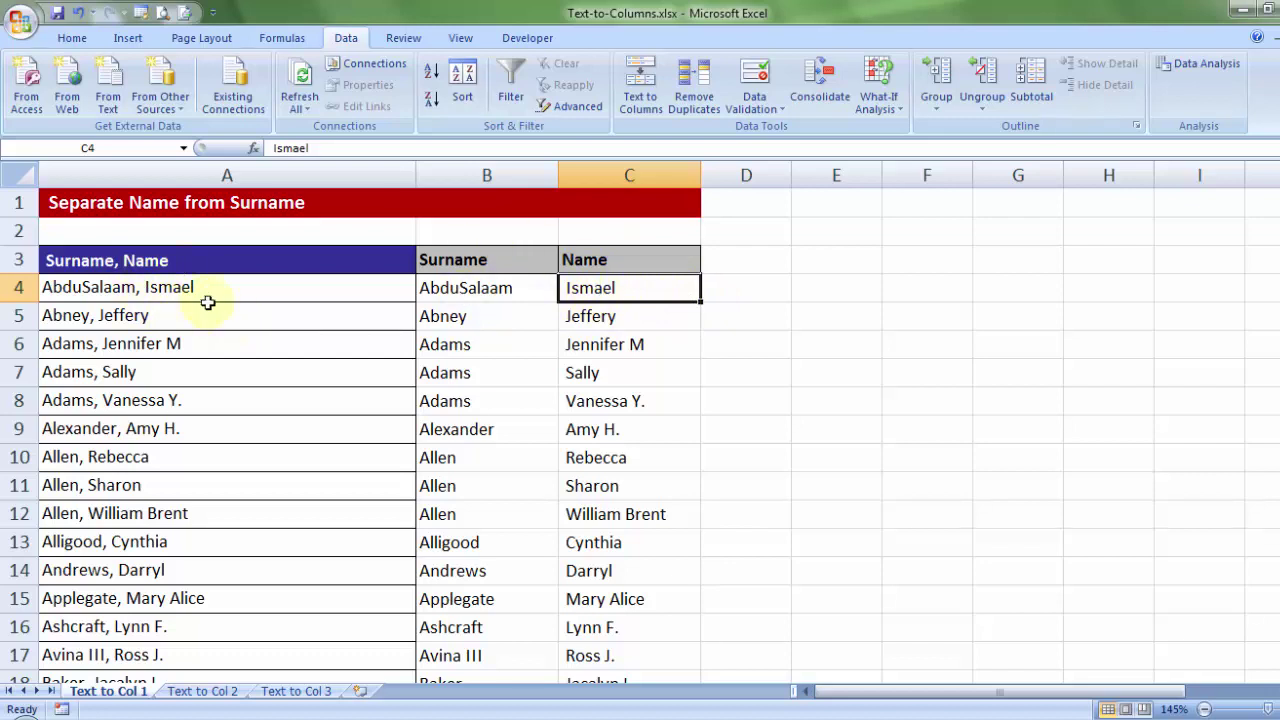
# Step: Enter =CONCATENATE(C4," ",B4) in D4 to join the first name and surname with a space
pyautogui.click(744, 297)
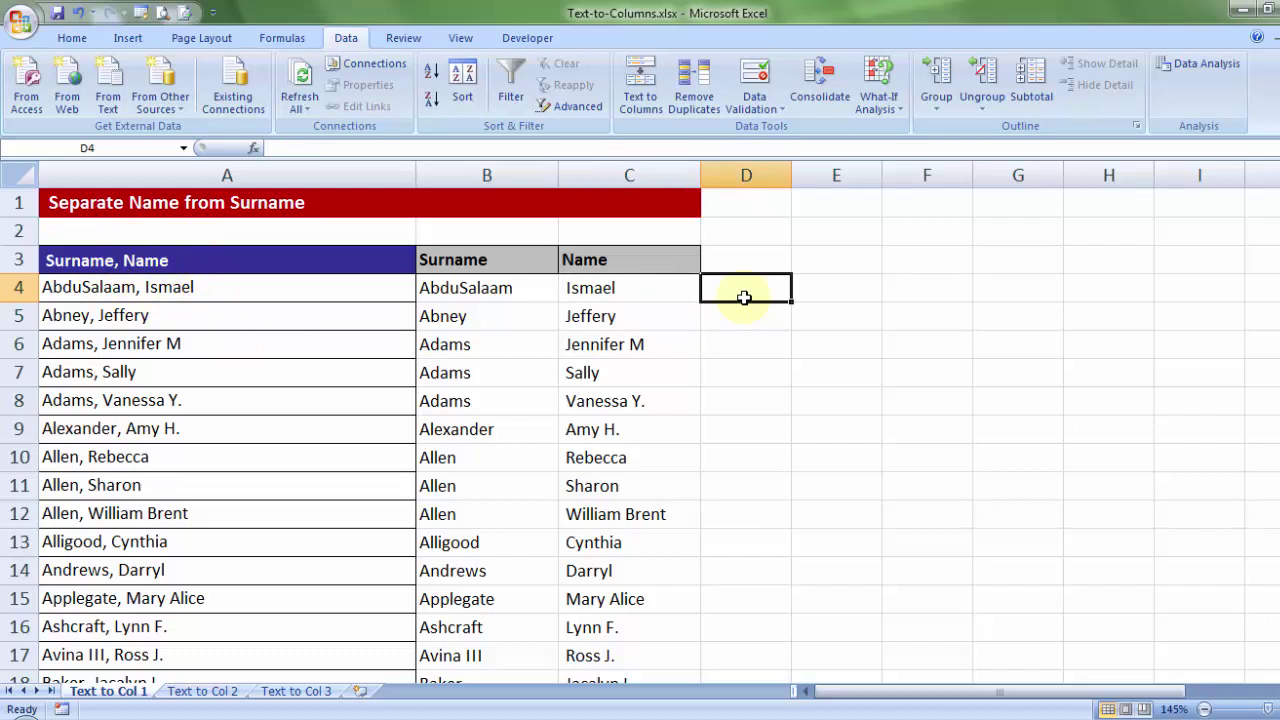
pyautogui.write('=conca')
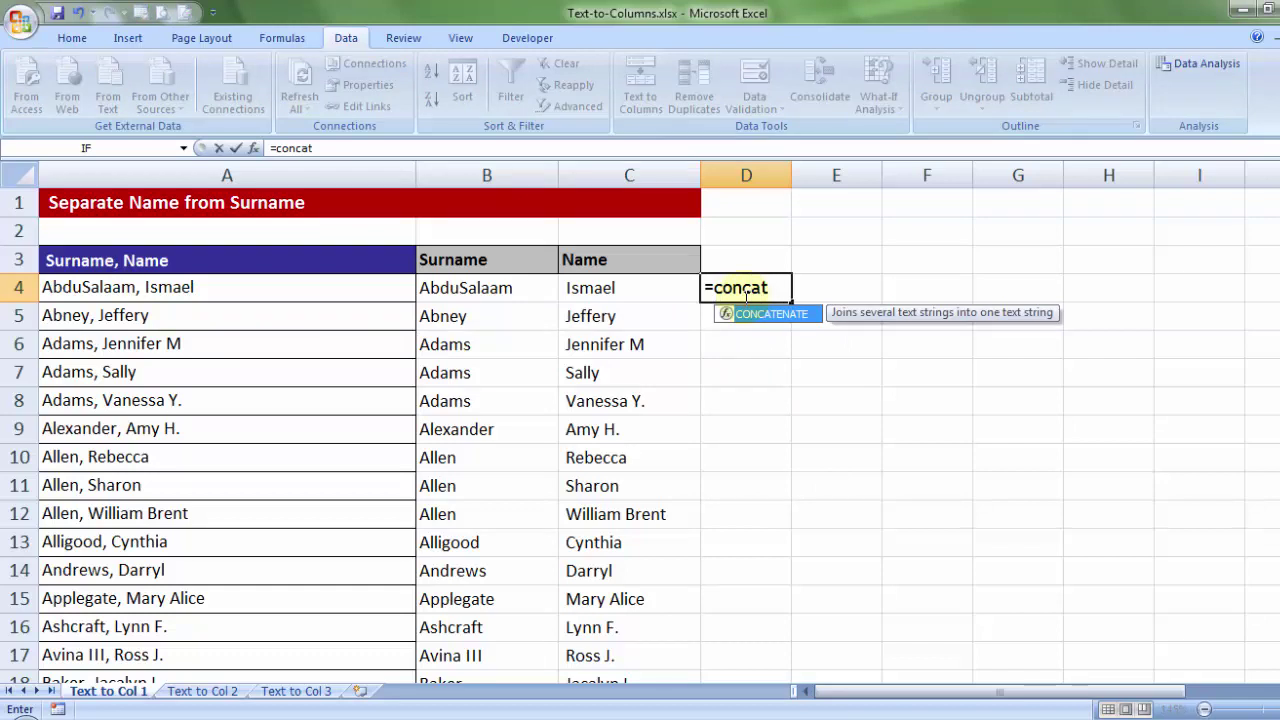
pyautogui.write('t')
pyautogui.press('Tab')
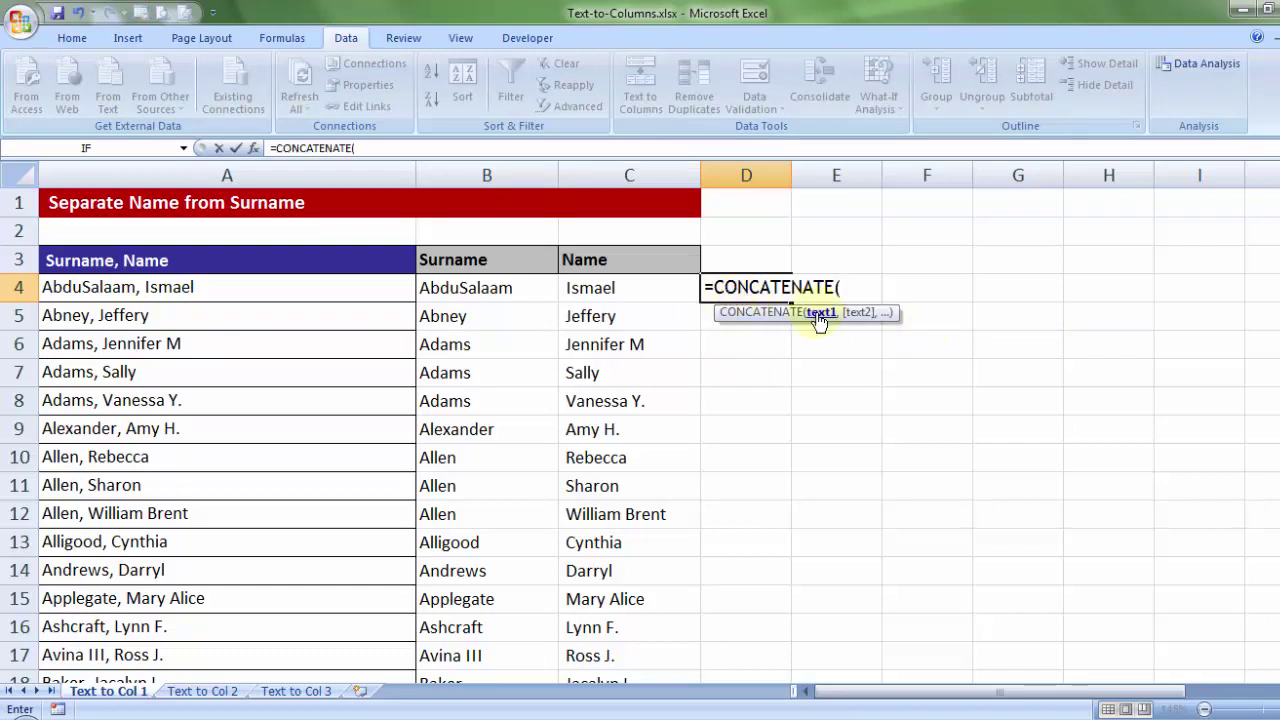
pyautogui.click(608, 288)
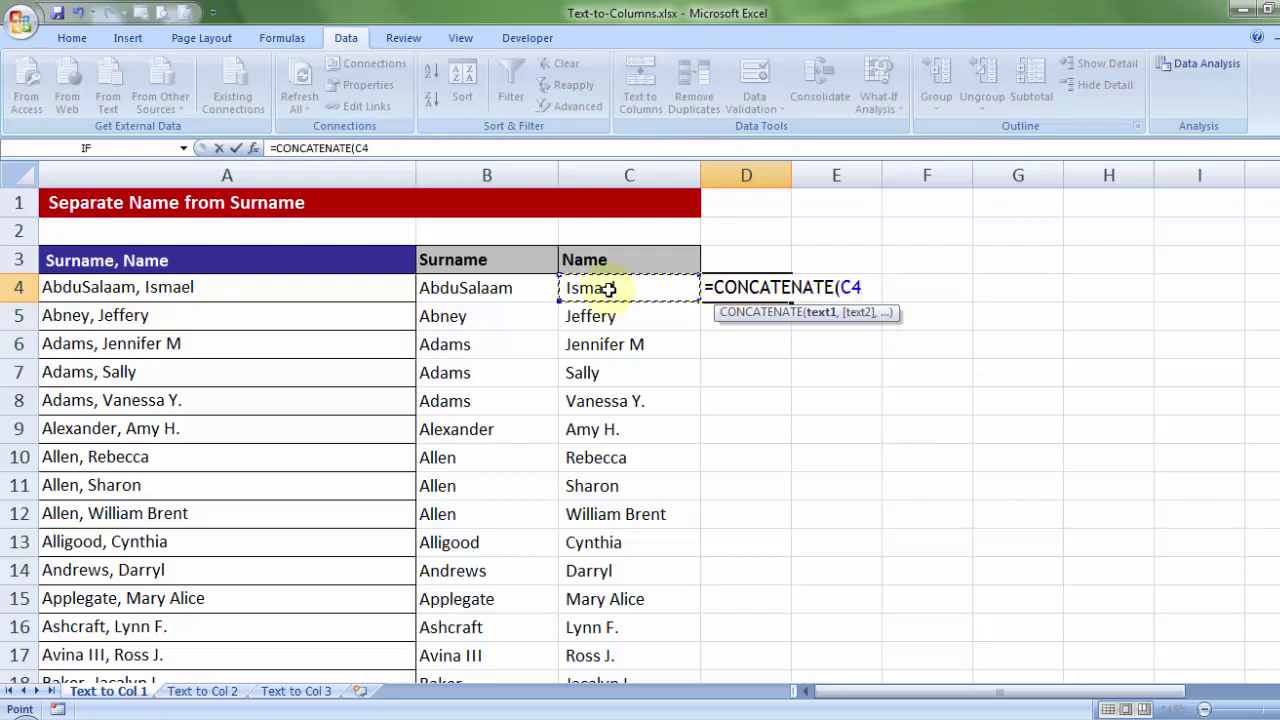
pyautogui.write(',')
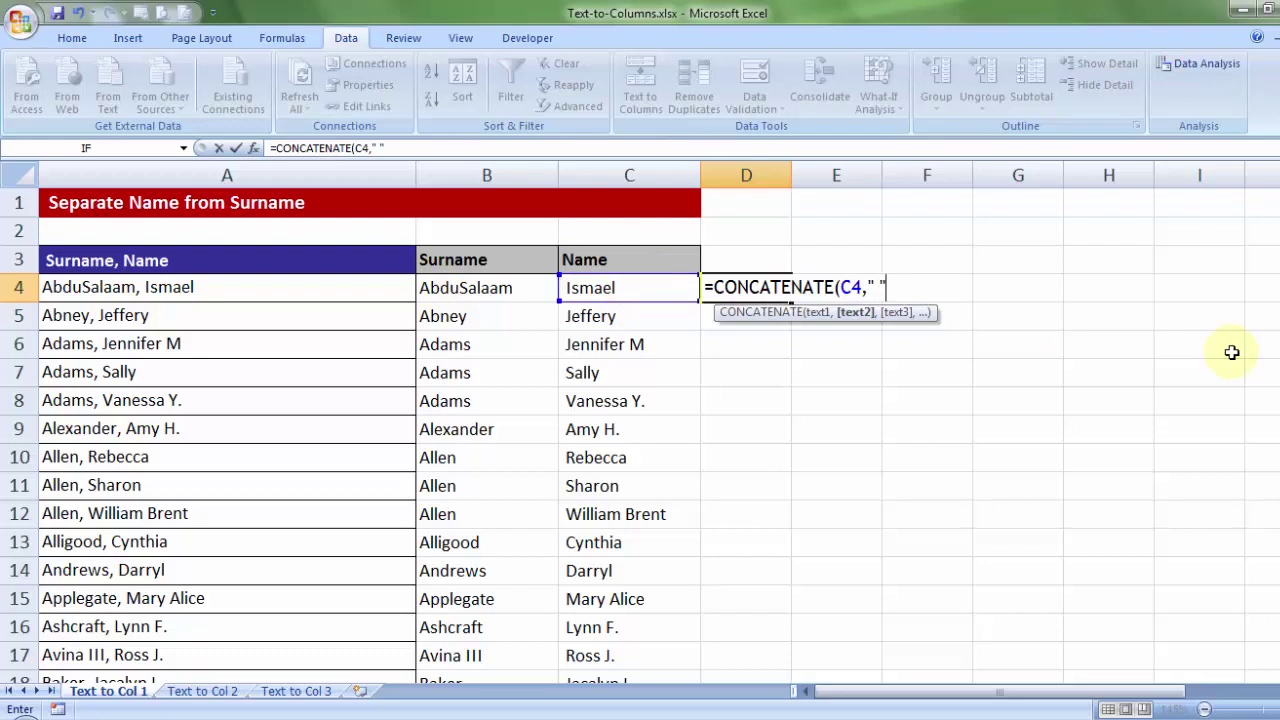
pyautogui.write(',')
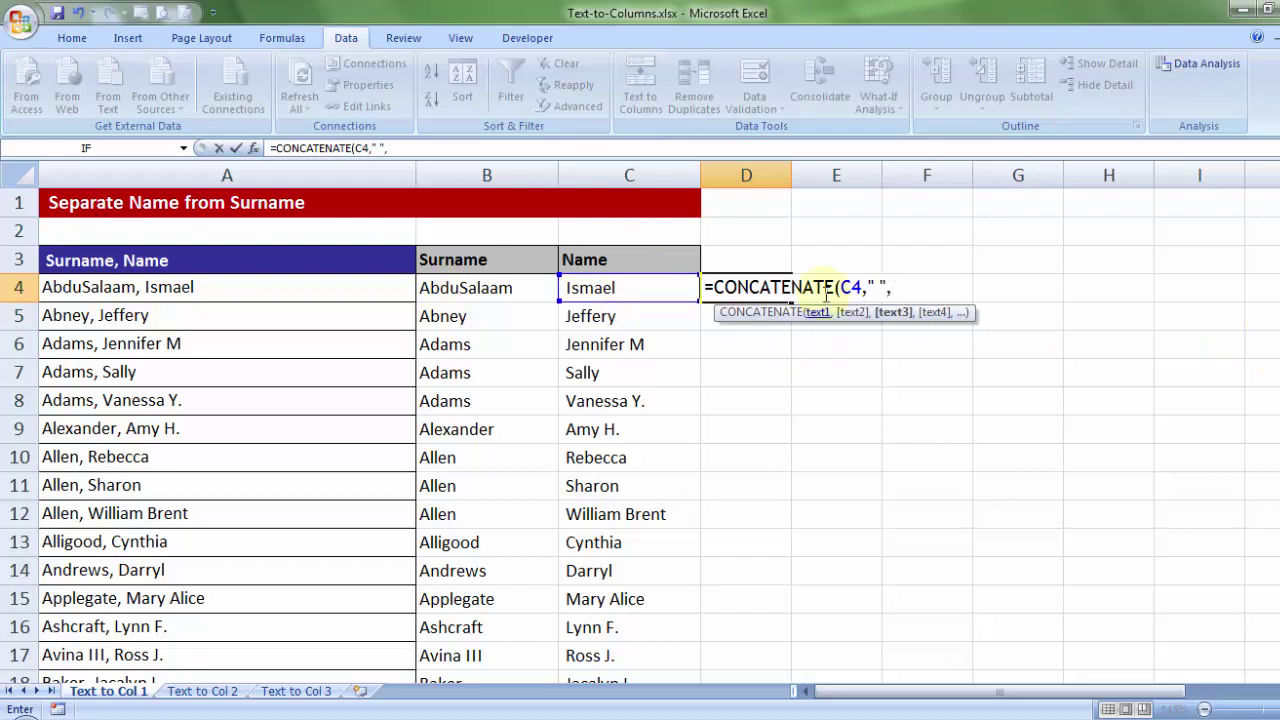
pyautogui.click(492, 287)
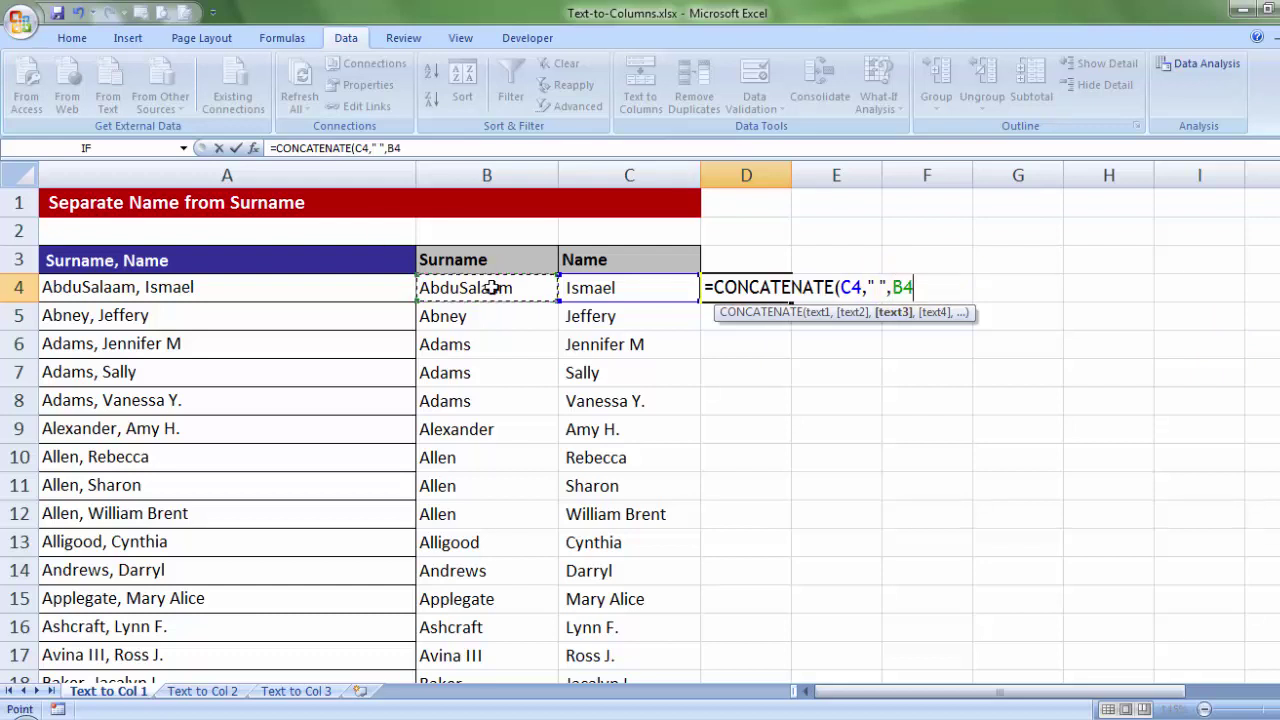
pyautogui.write(')')
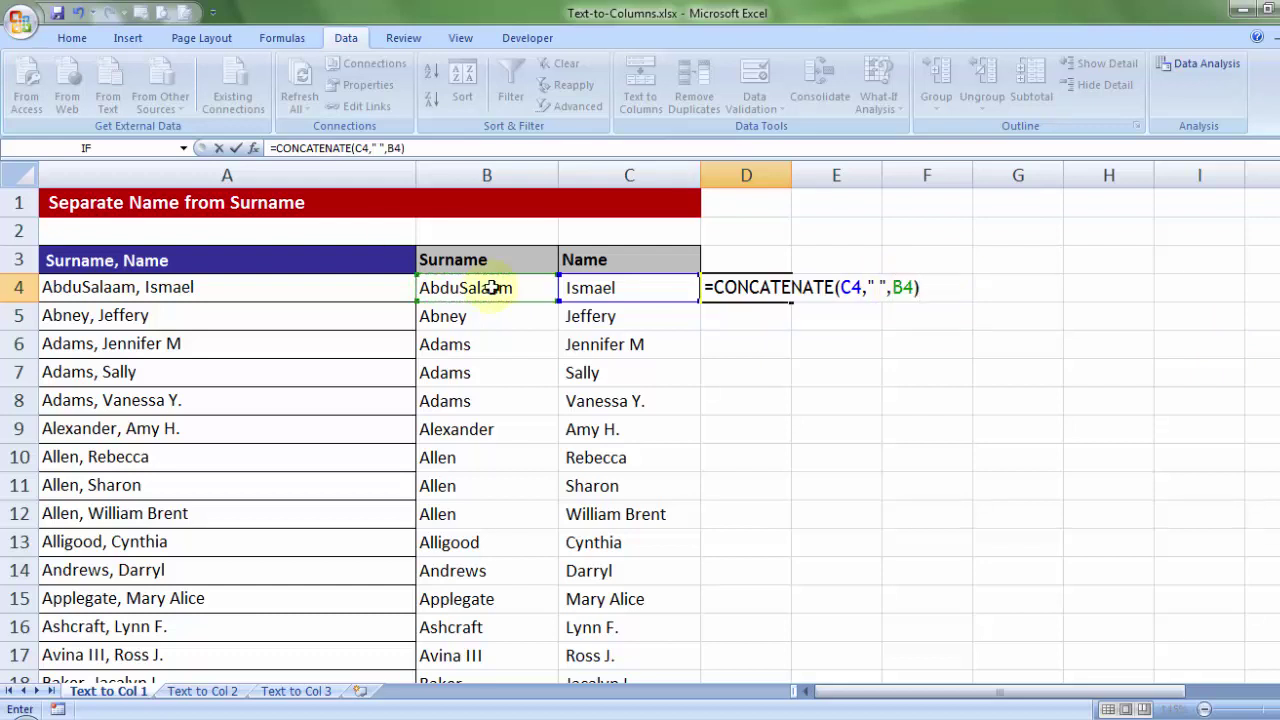
pyautogui.press('Return')
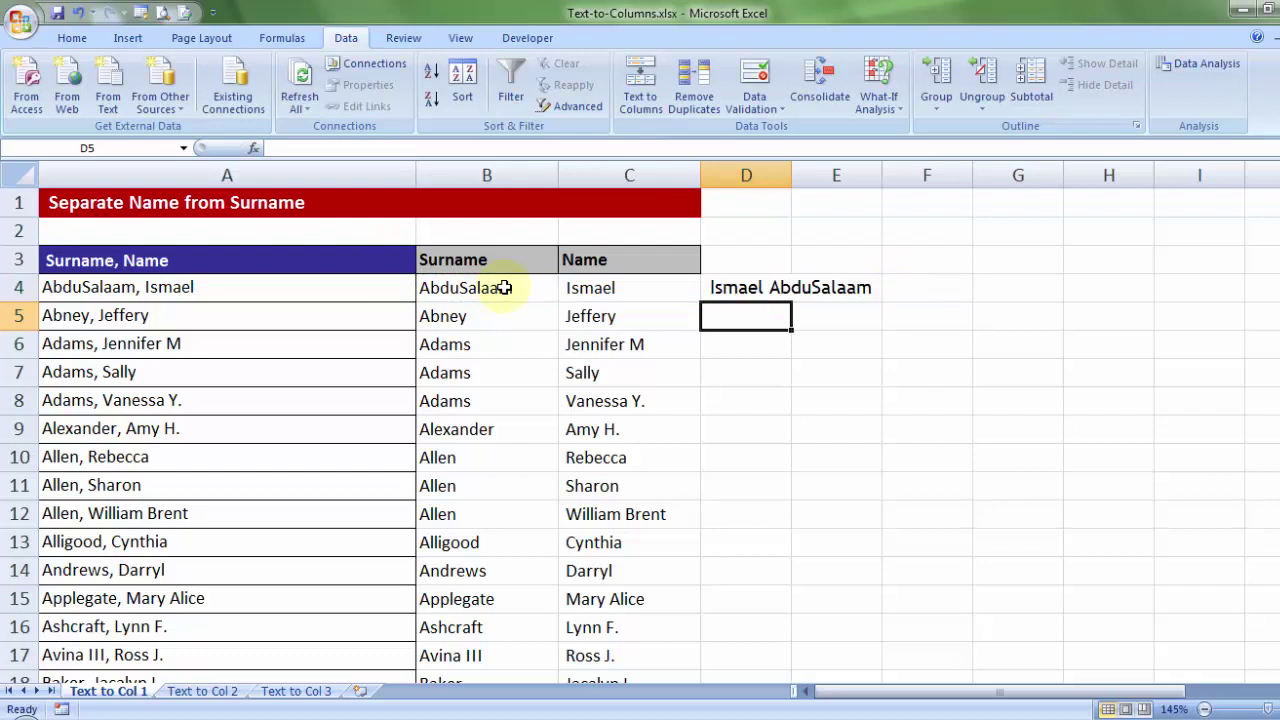
# Step: Fill the D4 CONCATENATE formula down the whole list and widen column D to fit the joined names
pyautogui.click(765, 262)
pyautogui.click(755, 287)
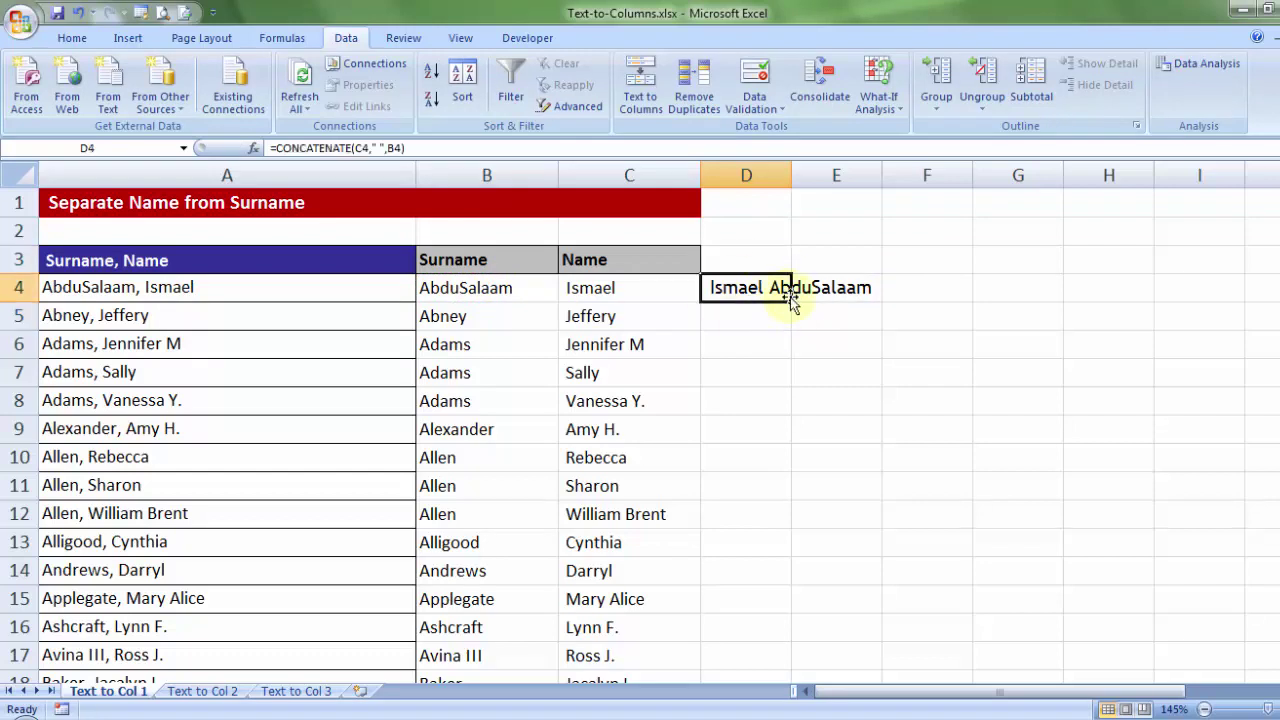
pyautogui.doubleClick(791, 298)
pyautogui.moveTo(791, 175); pyautogui.dragTo(882, 175)
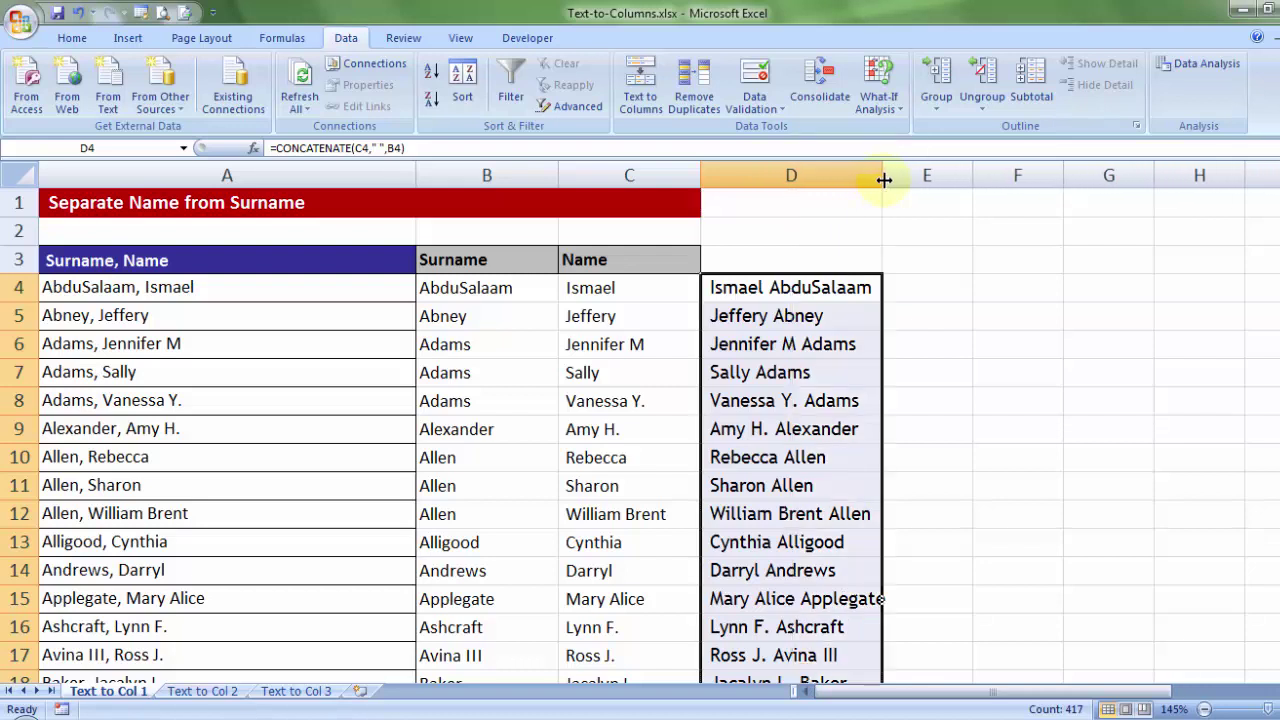
# Step: Wrap the D4 formula in UPPER so it reads =UPPER(CONCATENATE(C4," ",B4))
pyautogui.doubleClick(716, 288)
pyautogui.moveTo(716, 288); pyautogui.dragTo(924, 292)
pyautogui.click(716, 290)
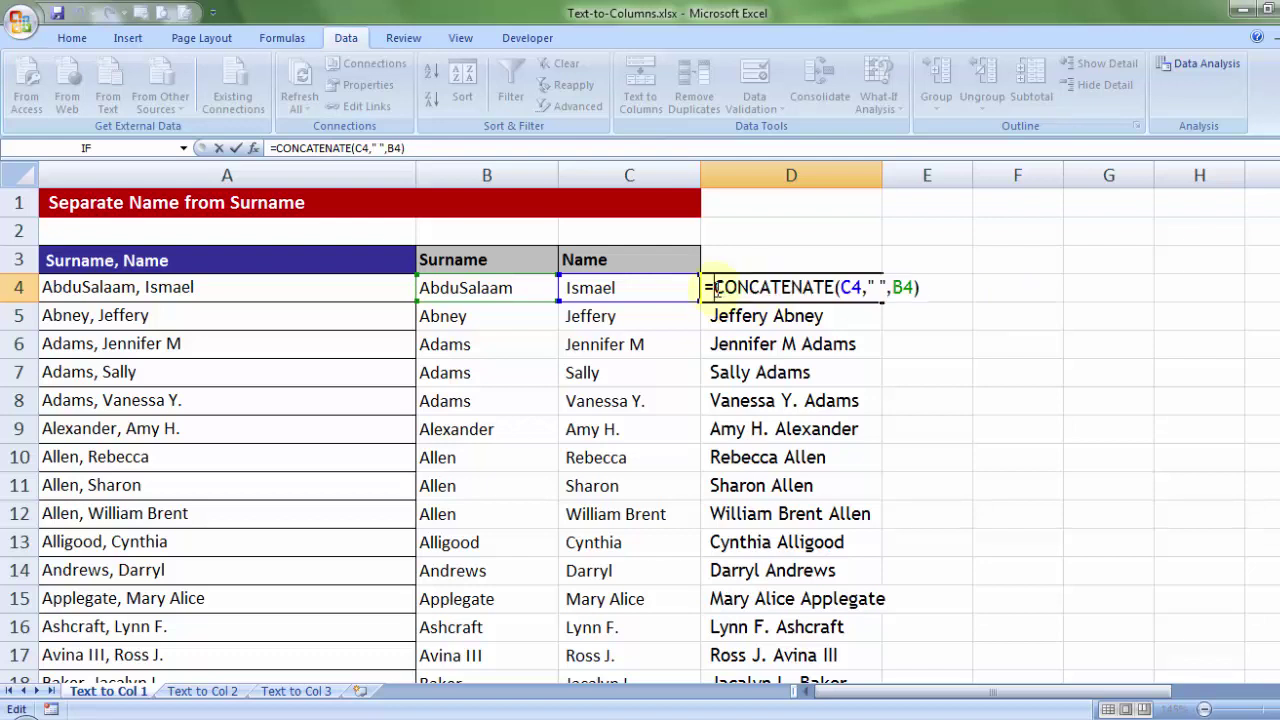
pyautogui.write('upper')
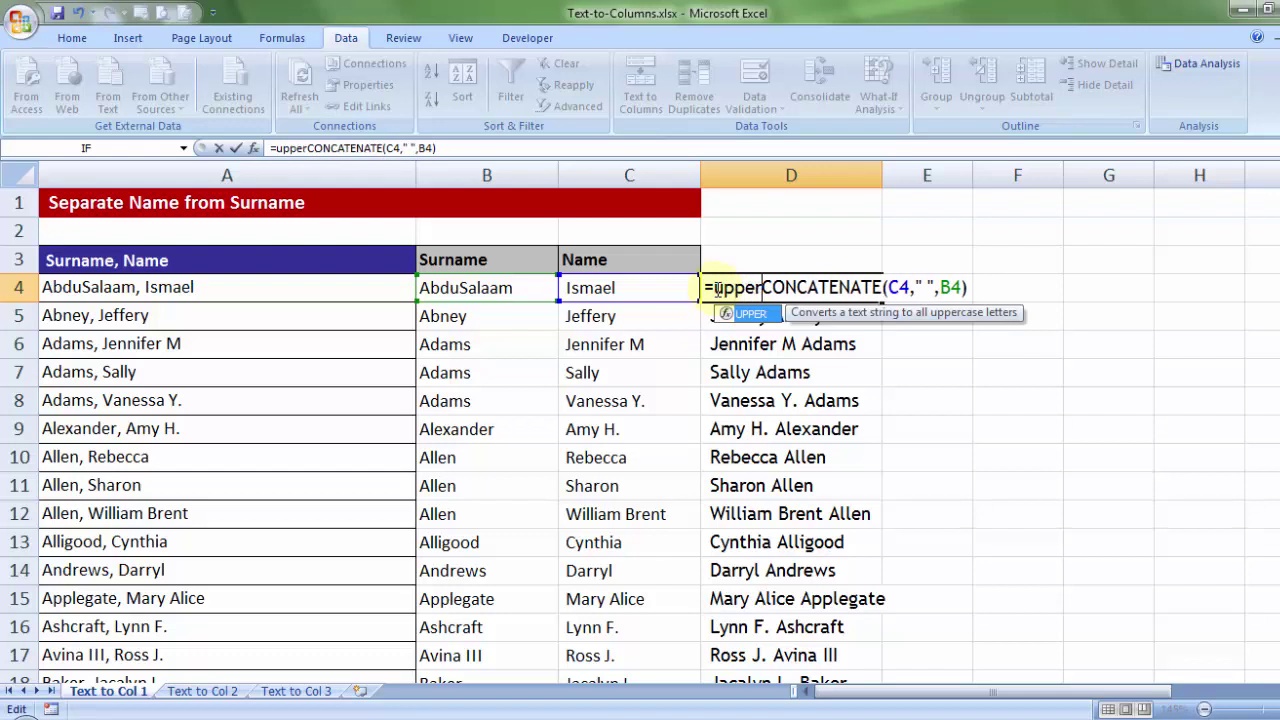
pyautogui.write('(')
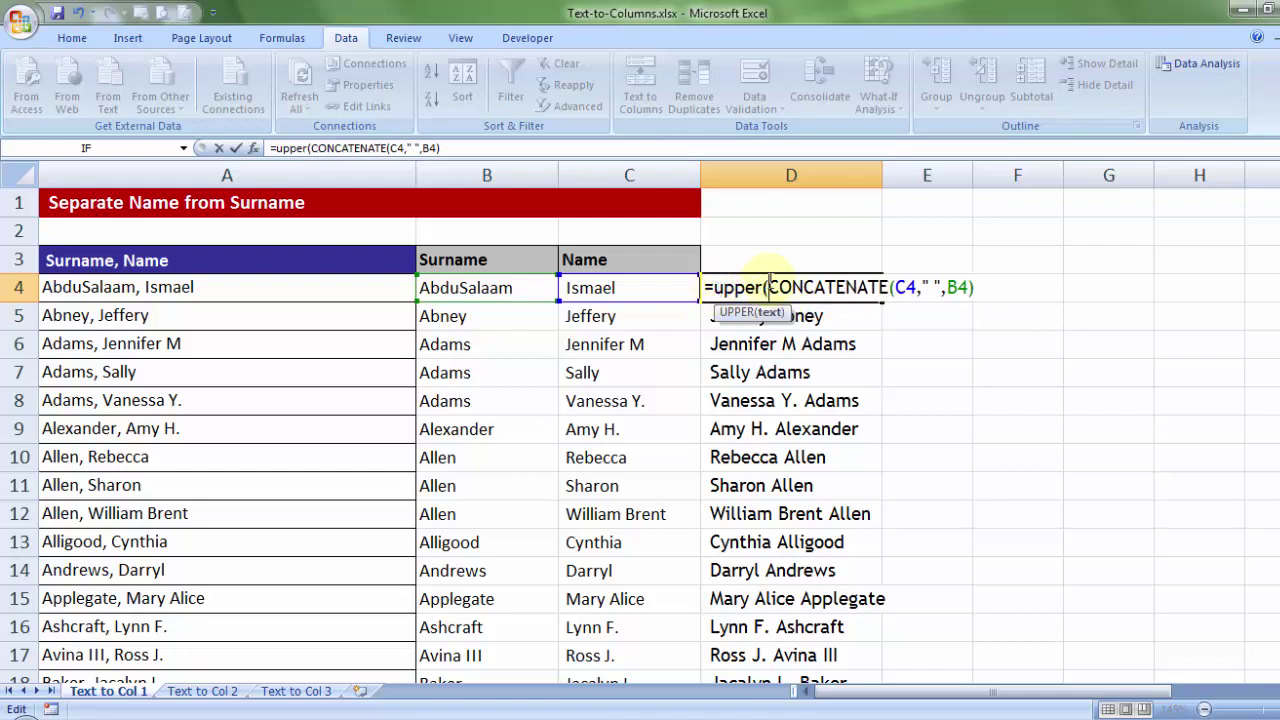
pyautogui.moveTo(771, 284); pyautogui.dragTo(979, 291)
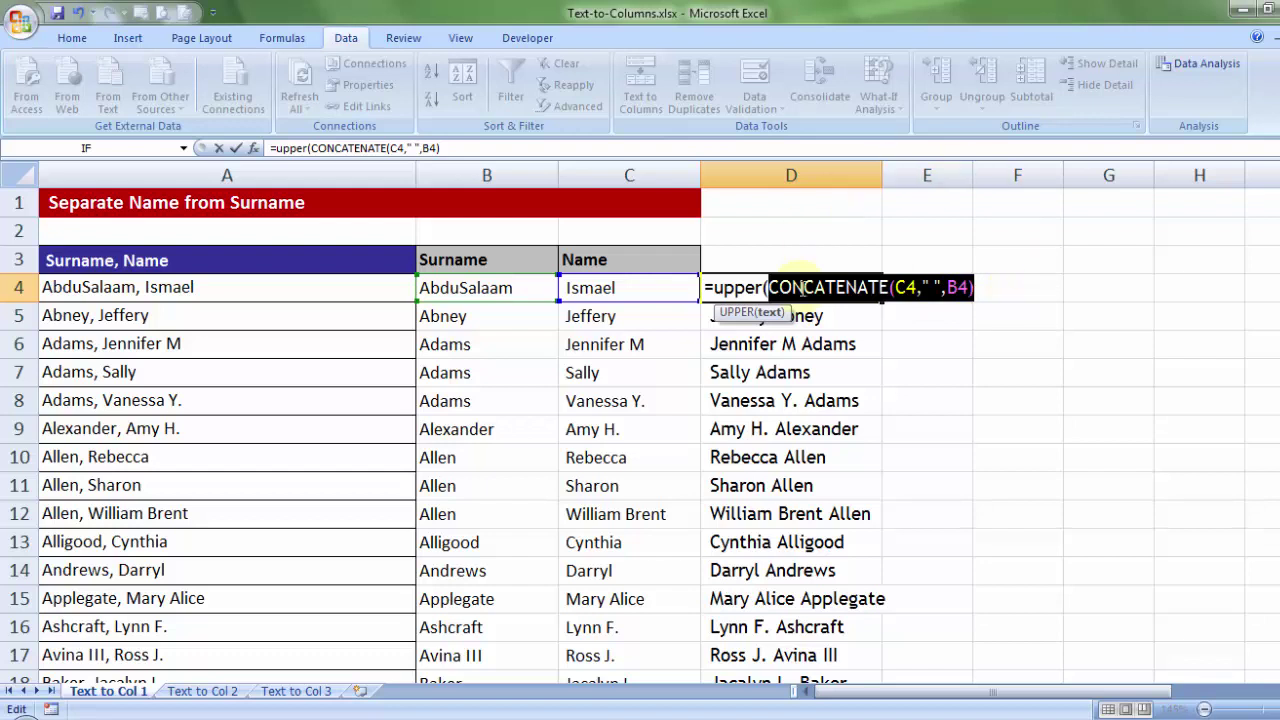
pyautogui.click(979, 285)
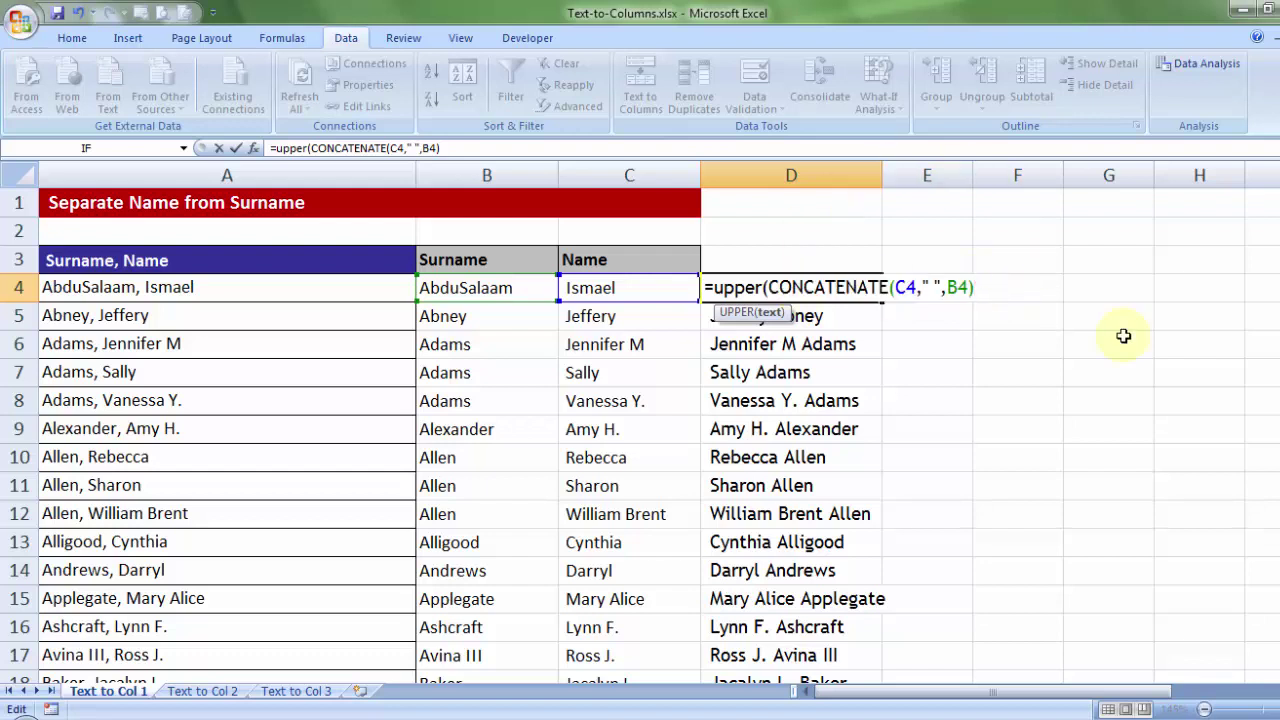
pyautogui.moveTo(768, 288); pyautogui.dragTo(977, 290)
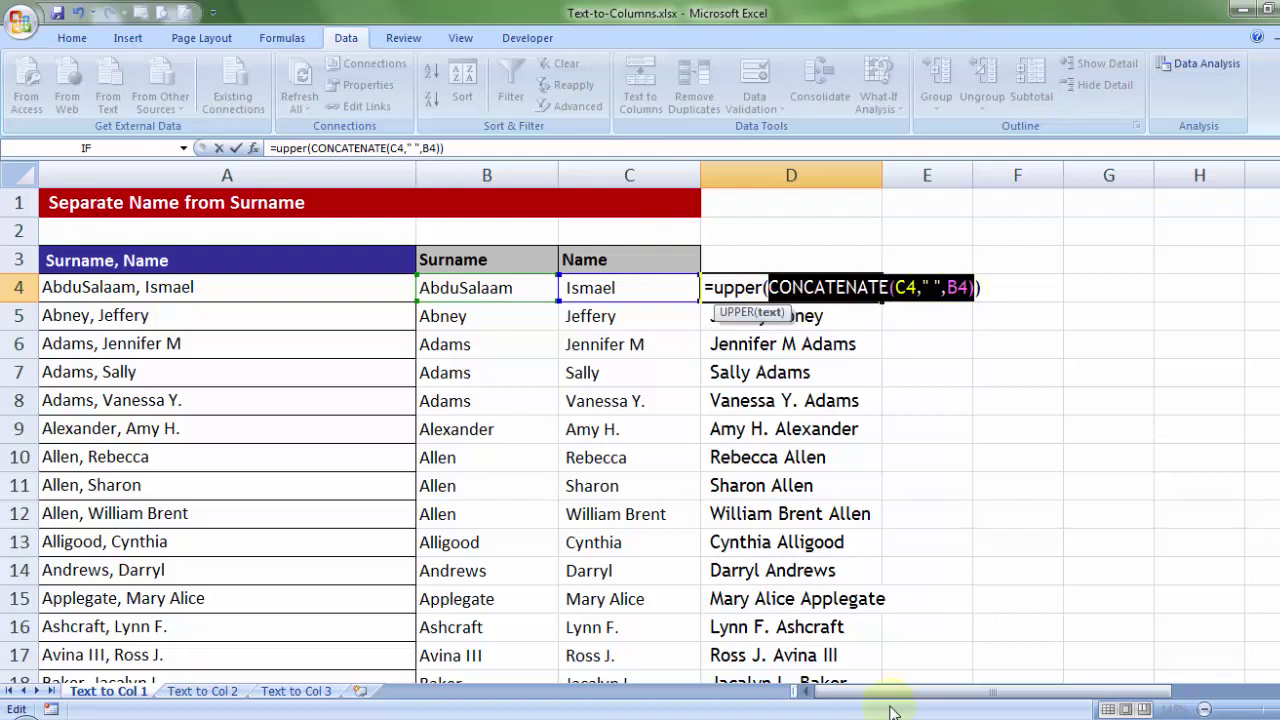
pyautogui.press('Return')
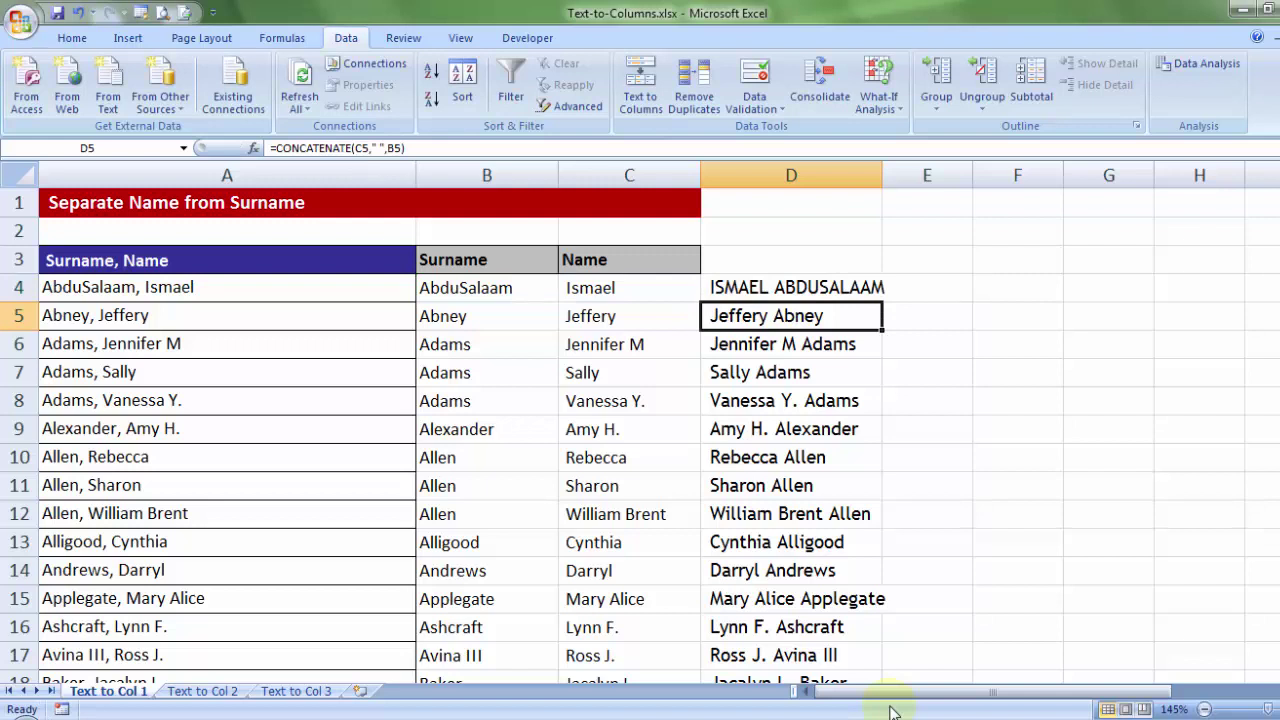
# Step: Fill the D4 UPPER formula down the whole list and widen column D slightly for the uppercase names
pyautogui.click(857, 296)
pyautogui.doubleClick(883, 299)
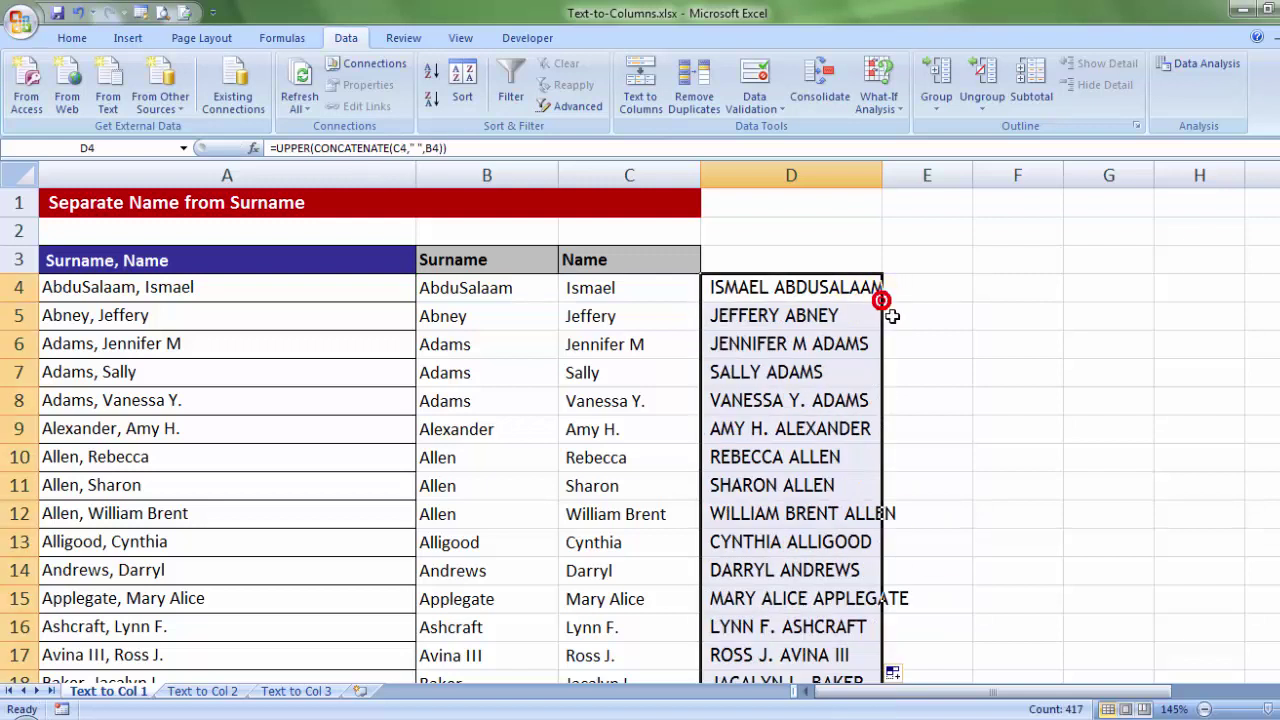
pyautogui.moveTo(882, 182); pyautogui.dragTo(906, 184)
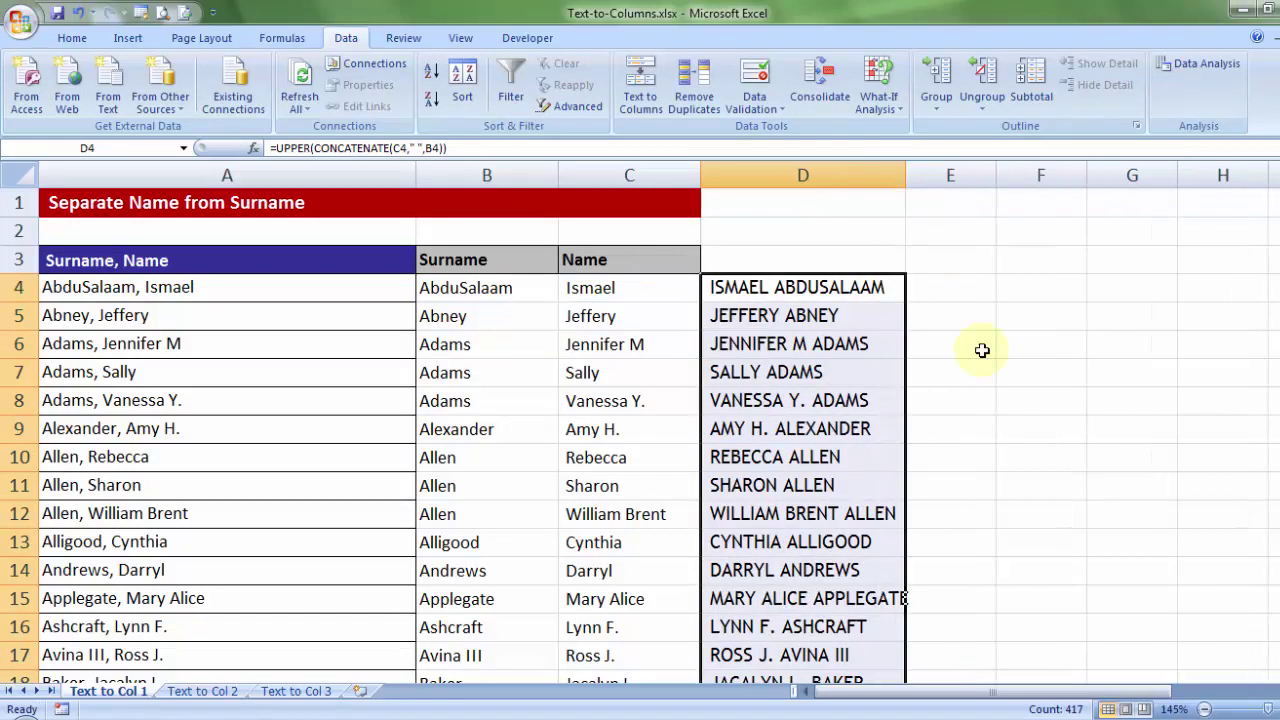
pyautogui.click(878, 414)
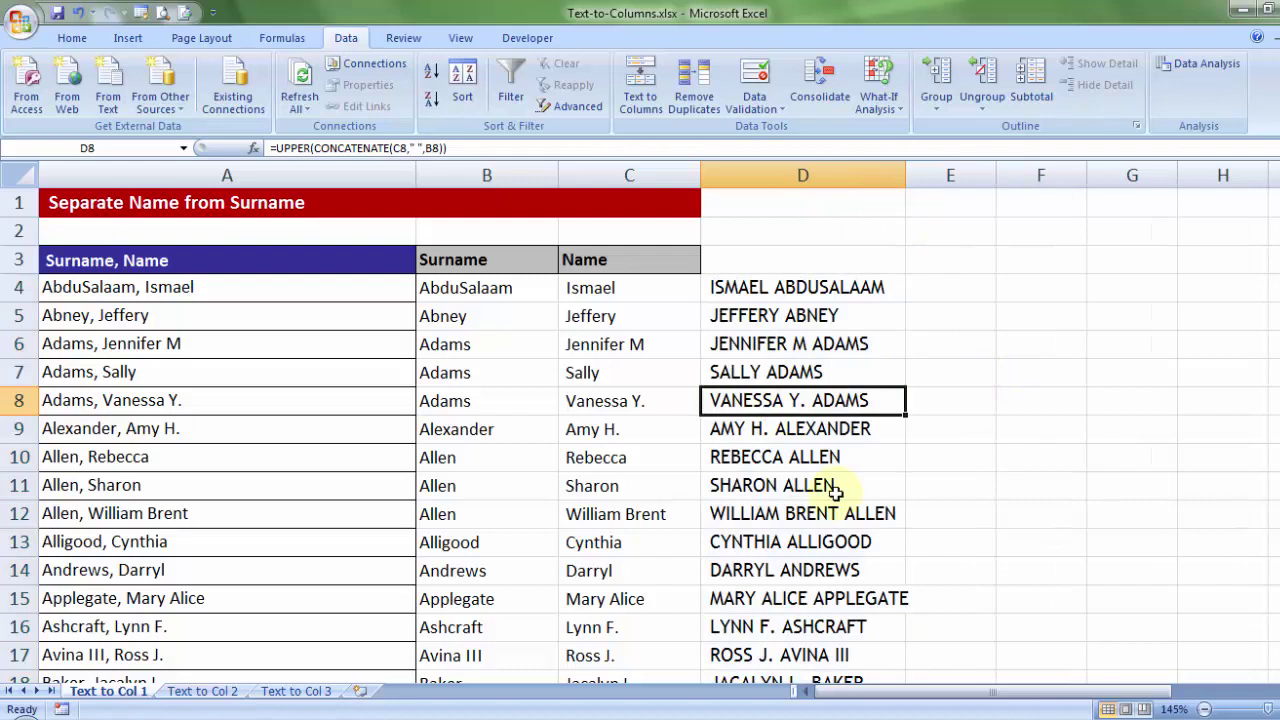